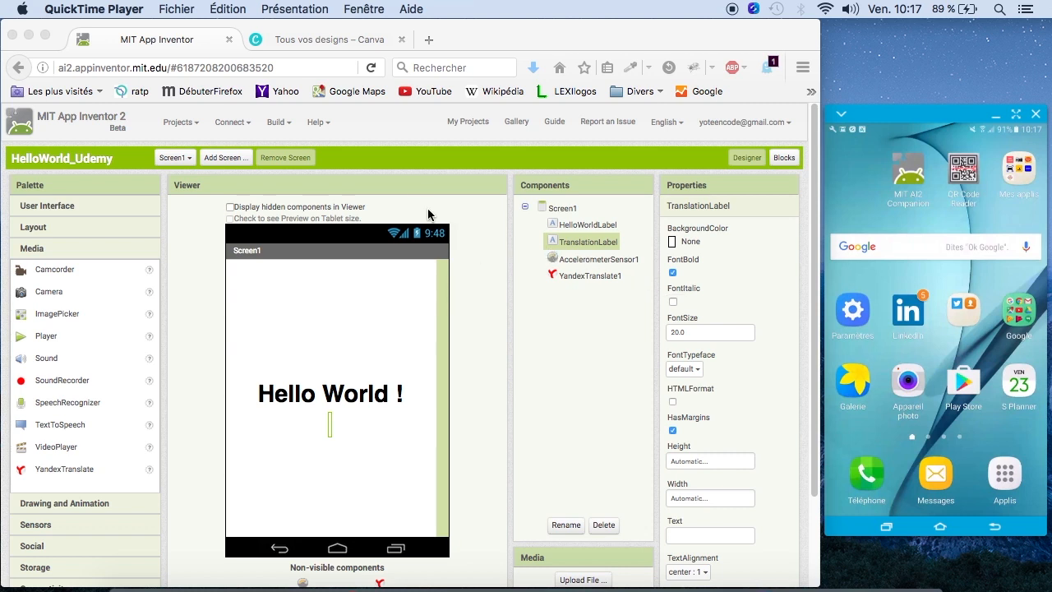
- Select the Screen1 component and shorten its app name to HelloWorld
{"action": "left_click", "coordinate": [556, 214]}
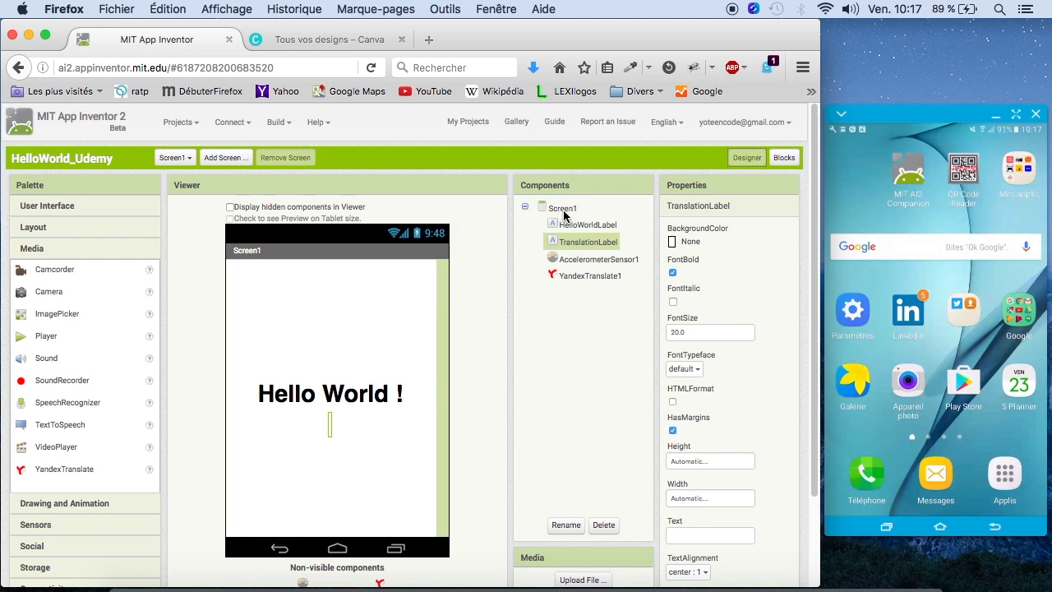
{"action": "left_click", "coordinate": [563, 213]}
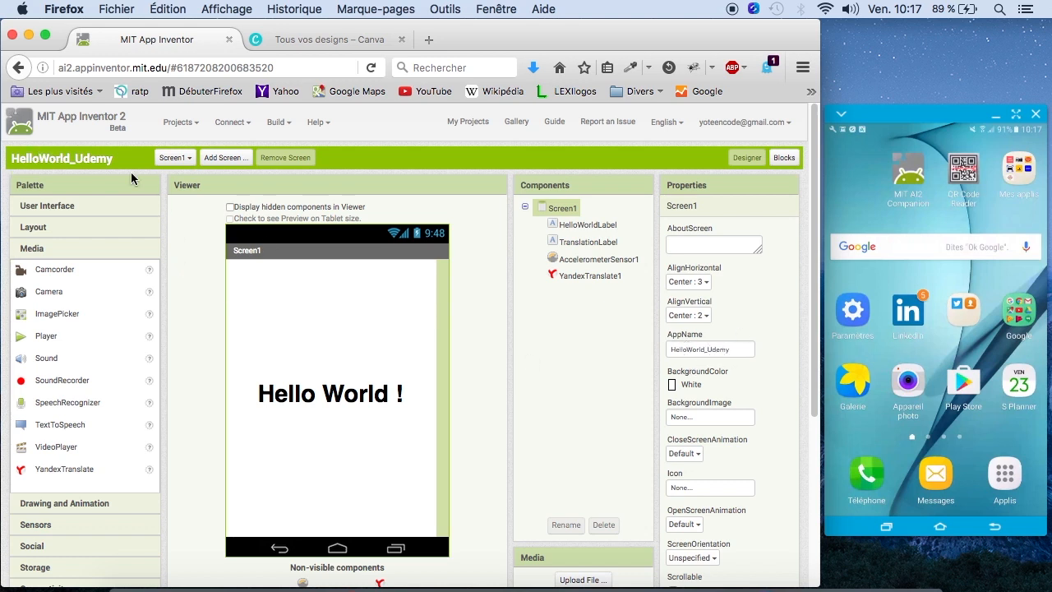
{"action": "left_click_drag", "start_coordinate": [709, 351], "coordinate": [762, 354]}
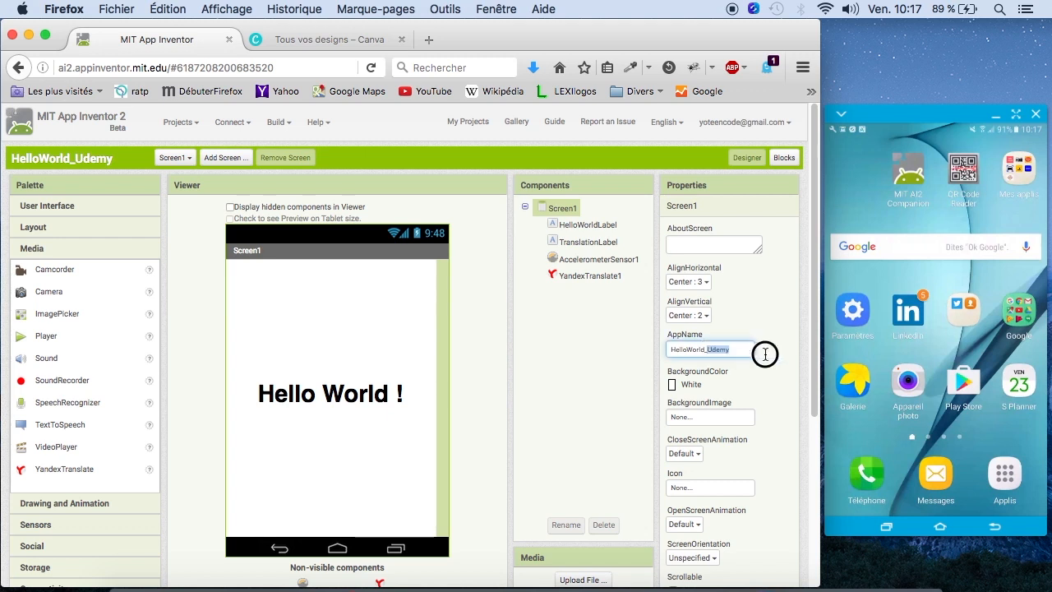
{"action": "key", "text": "BackSpace"}
{"action": "key", "text": "BackSpace"}
- Check the available choices for Screen1's Icon and ScreenOrientation properties
{"action": "scroll", "coordinate": [740, 378], "scroll_direction": "down", "scroll_amount": 2}
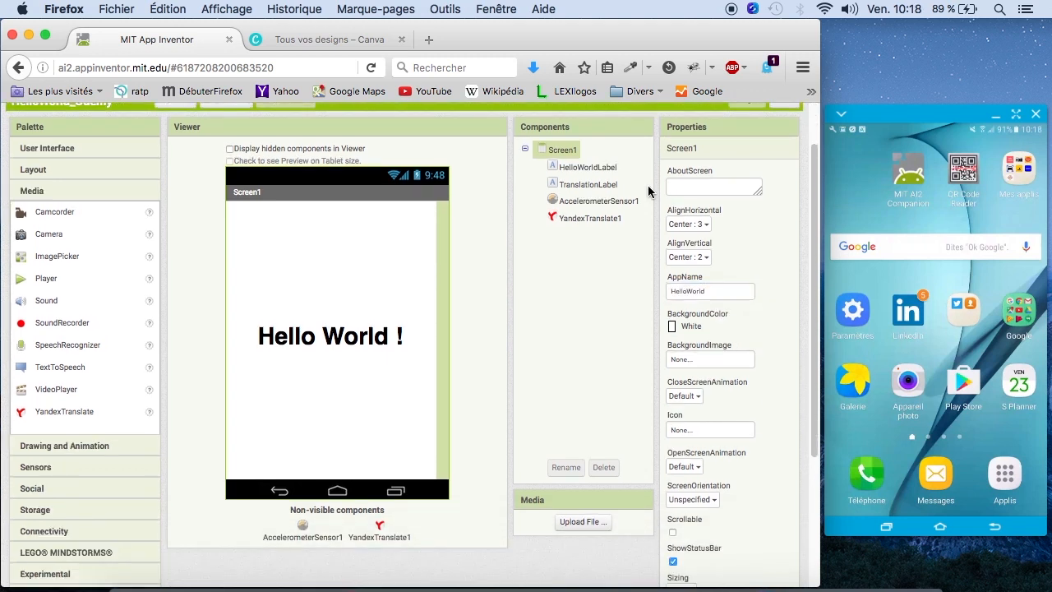
{"action": "scroll", "coordinate": [687, 378], "scroll_direction": "down", "scroll_amount": 1}
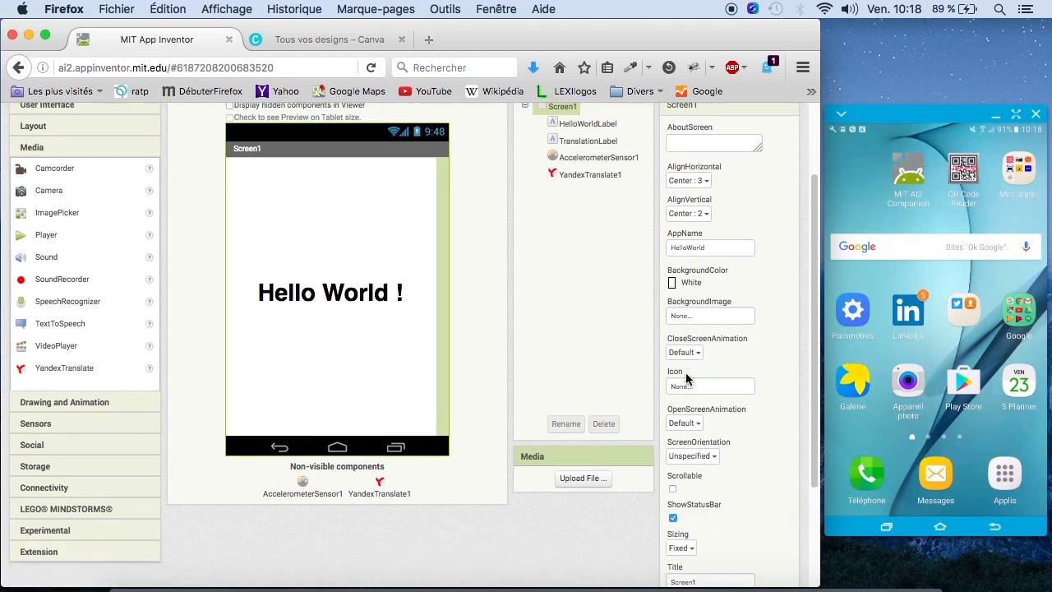
{"action": "left_click", "coordinate": [685, 385]}
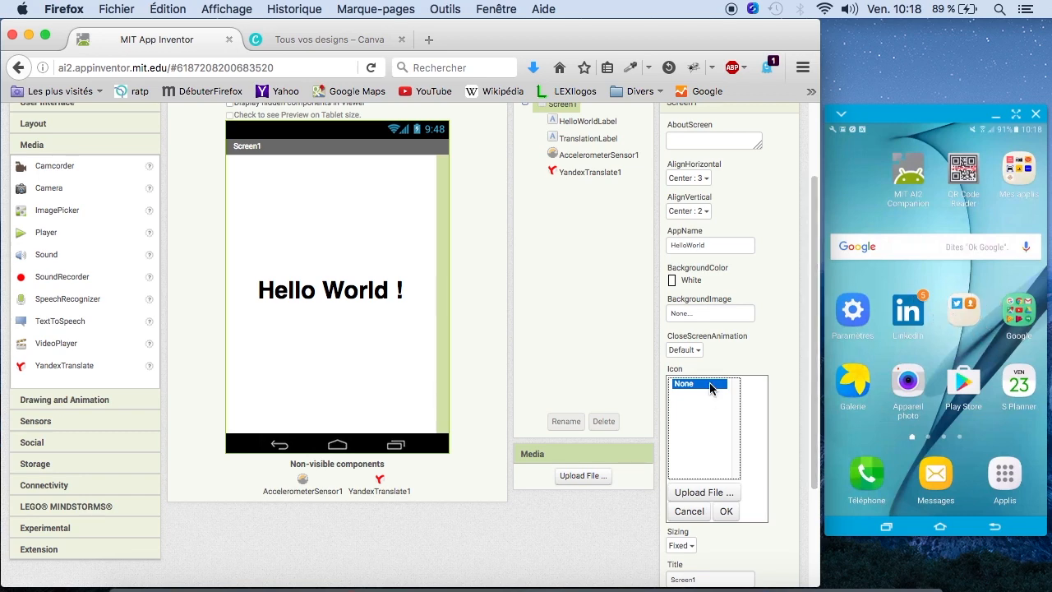
{"action": "left_click", "coordinate": [729, 510]}
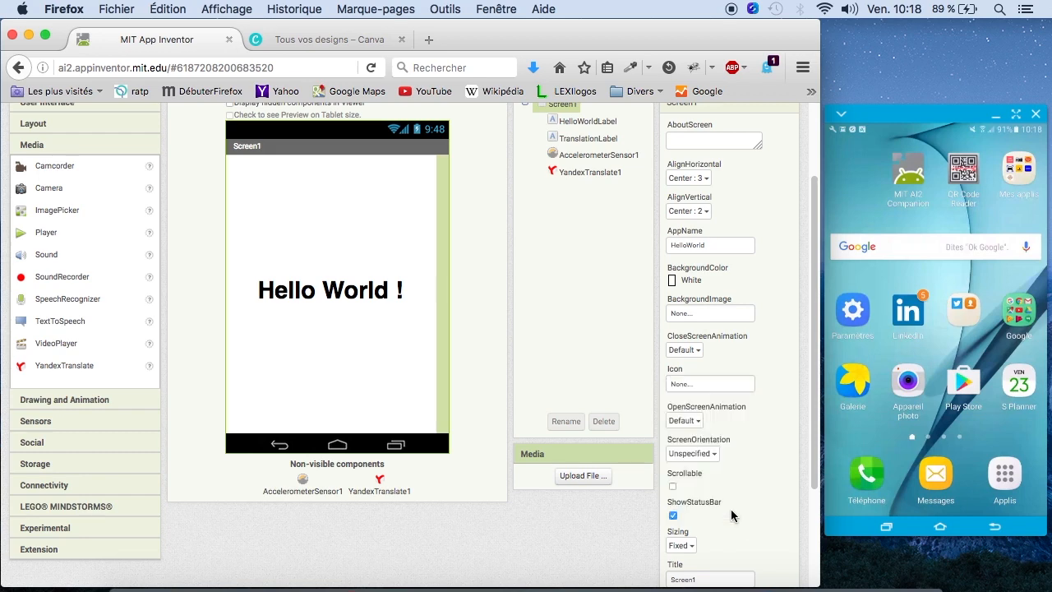
{"action": "scroll", "coordinate": [731, 433], "scroll_direction": "down", "scroll_amount": 3}
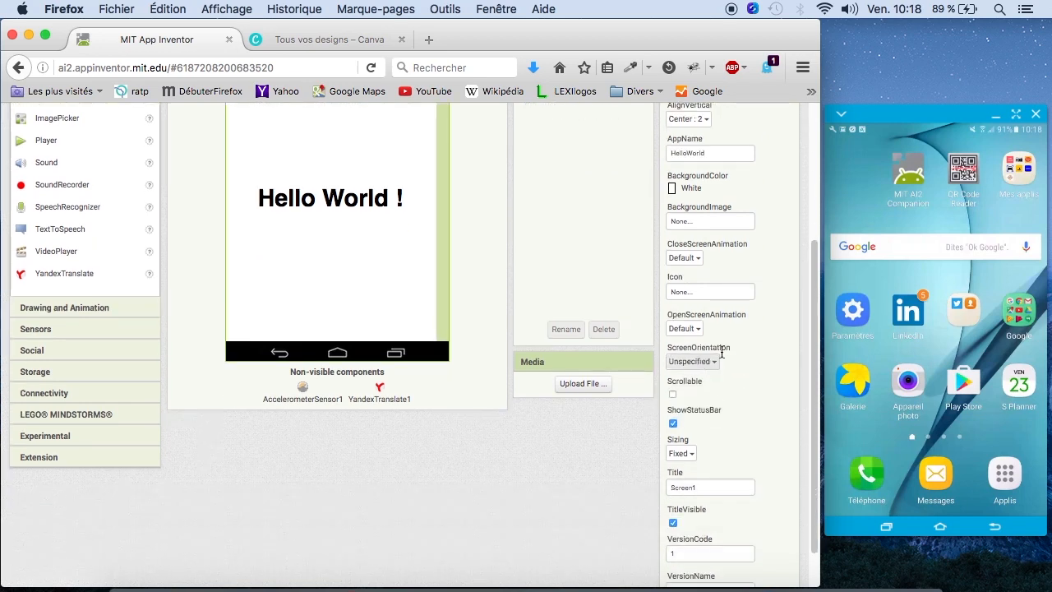
{"action": "left_click", "coordinate": [716, 363]}
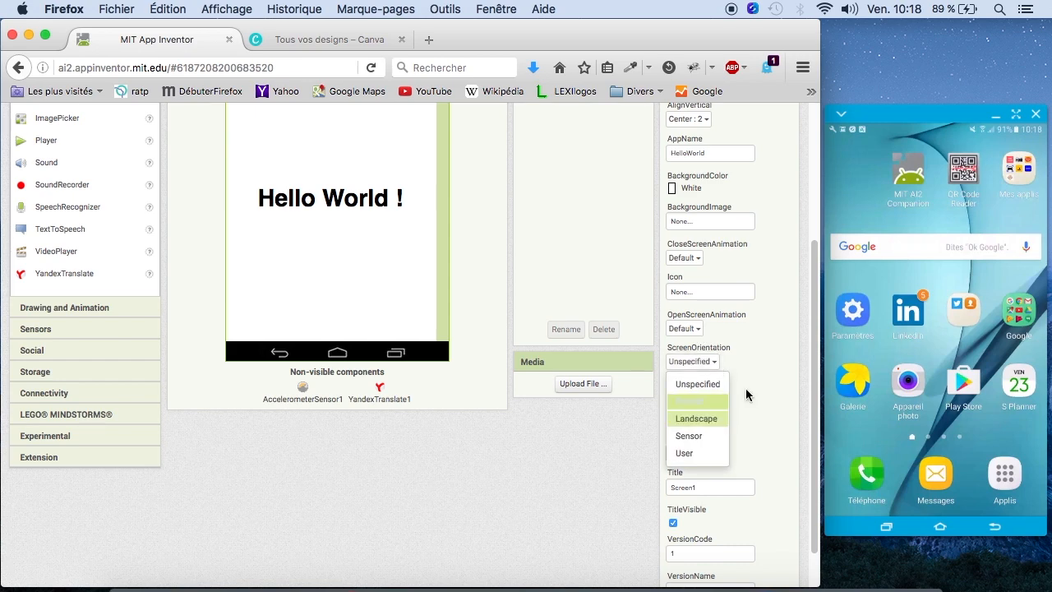
{"action": "left_click", "coordinate": [748, 384]}
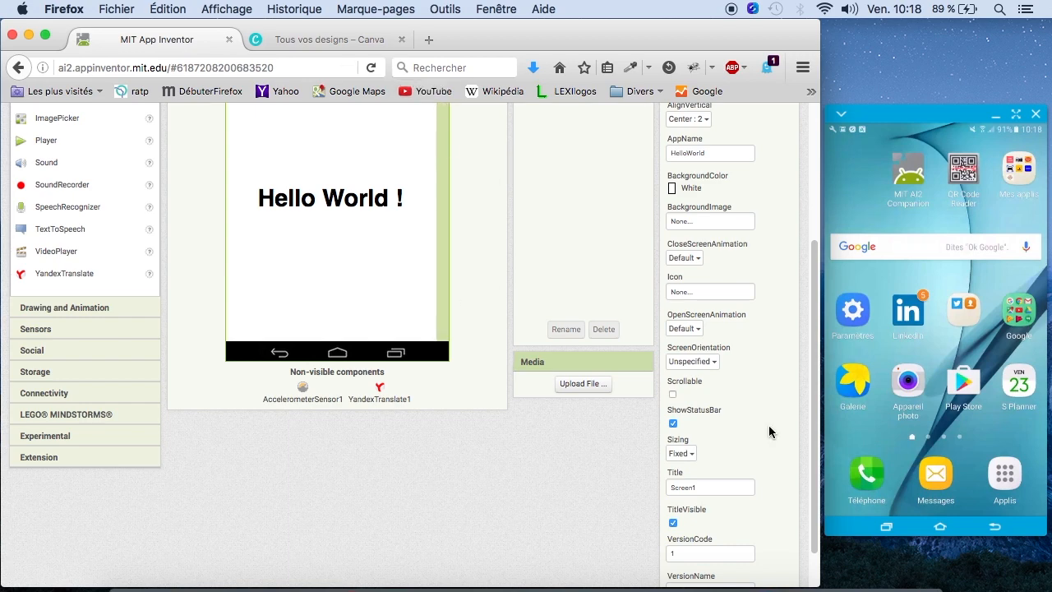
- Set Screen1's title to "Hello World !" and check it in the screen preview
{"action": "scroll", "coordinate": [762, 407], "scroll_direction": "down", "scroll_amount": 2}
{"action": "left_click", "coordinate": [715, 440]}
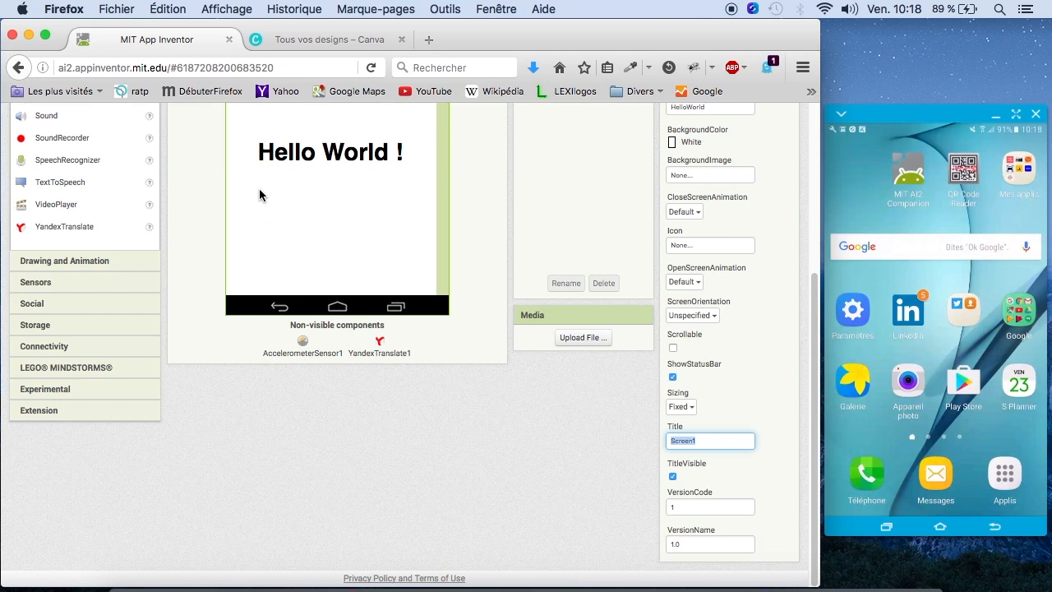
{"action": "type", "text": "Hello World !"}
{"action": "left_click", "coordinate": [752, 368]}
{"action": "scroll", "coordinate": [409, 296], "scroll_direction": "up", "scroll_amount": 3}
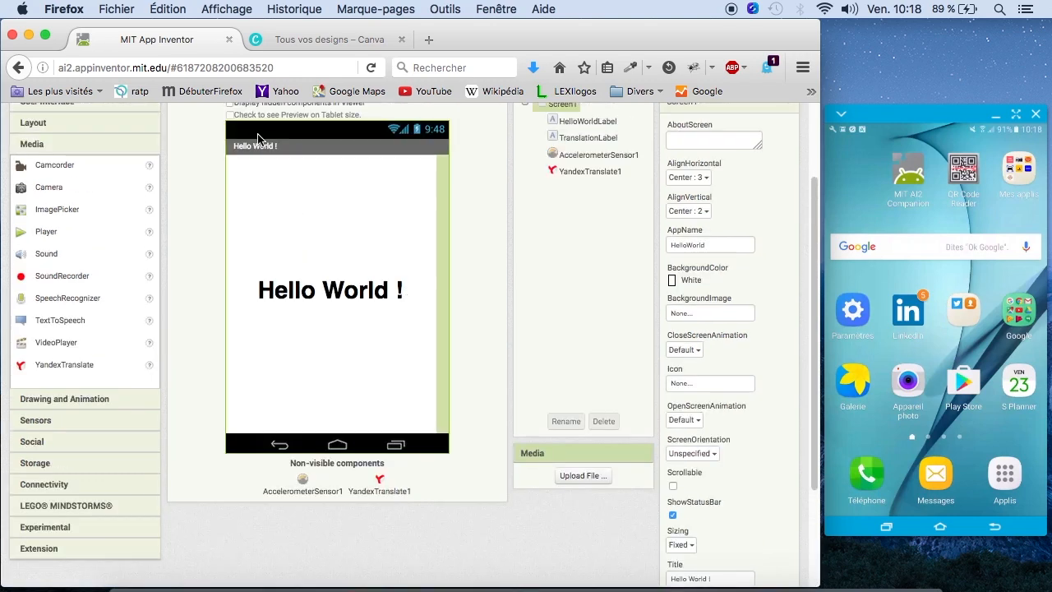
{"action": "scroll", "coordinate": [585, 270], "scroll_direction": "up", "scroll_amount": 2}
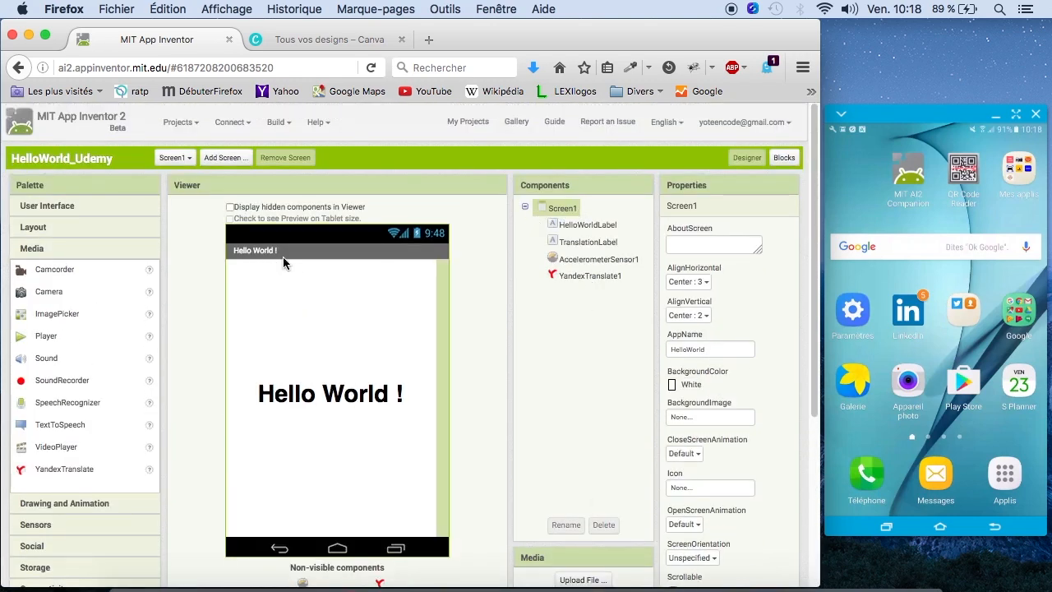
{"action": "scroll", "coordinate": [723, 441], "scroll_direction": "down", "scroll_amount": 5}
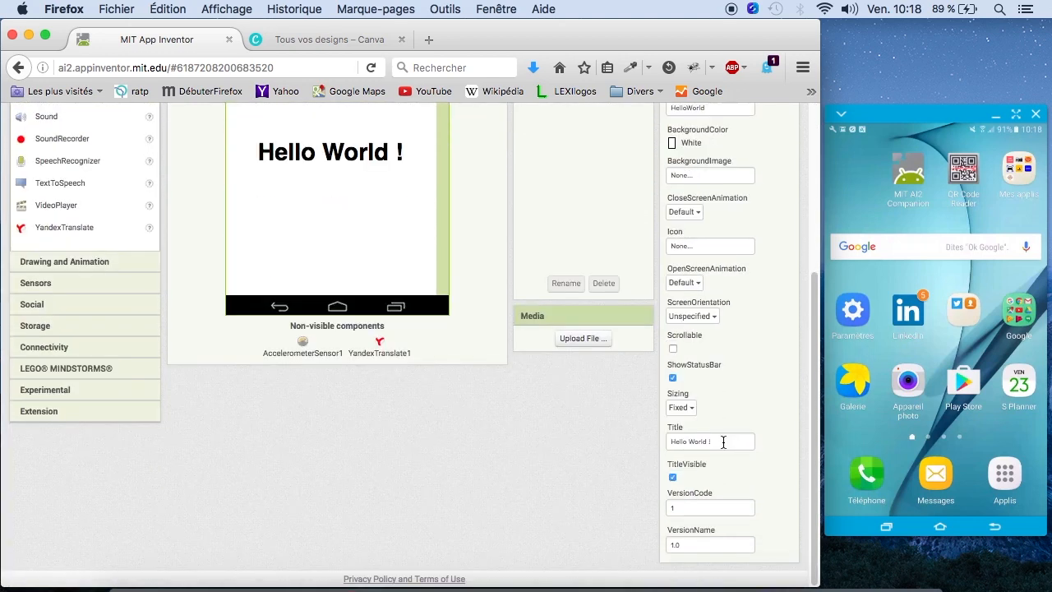
{"action": "scroll", "coordinate": [723, 452], "scroll_direction": "up", "scroll_amount": 5}
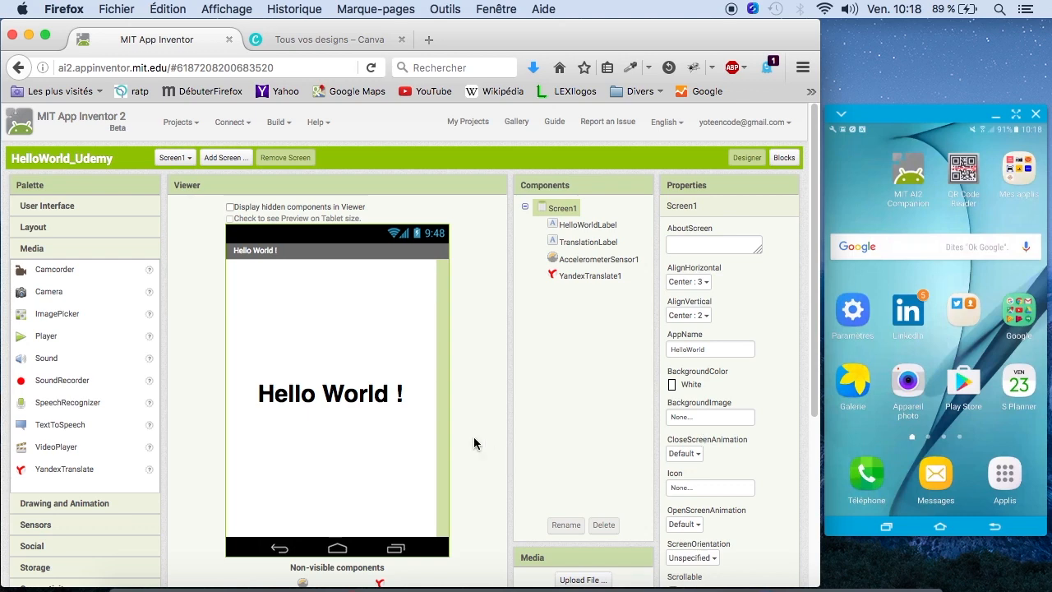
- Widen the browser window to the full screen width and switch to the Canva page
{"action": "left_click_drag", "start_coordinate": [939, 378], "coordinate": [939, 230]}
{"action": "left_click_drag", "start_coordinate": [820, 589], "coordinate": [1046, 577]}
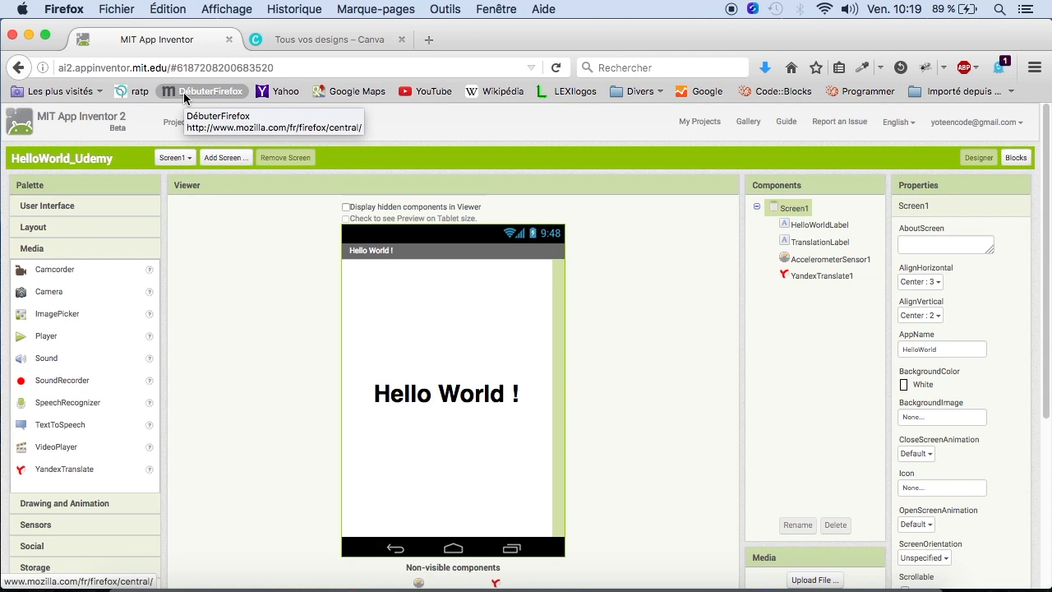
{"action": "left_click", "coordinate": [342, 39]}
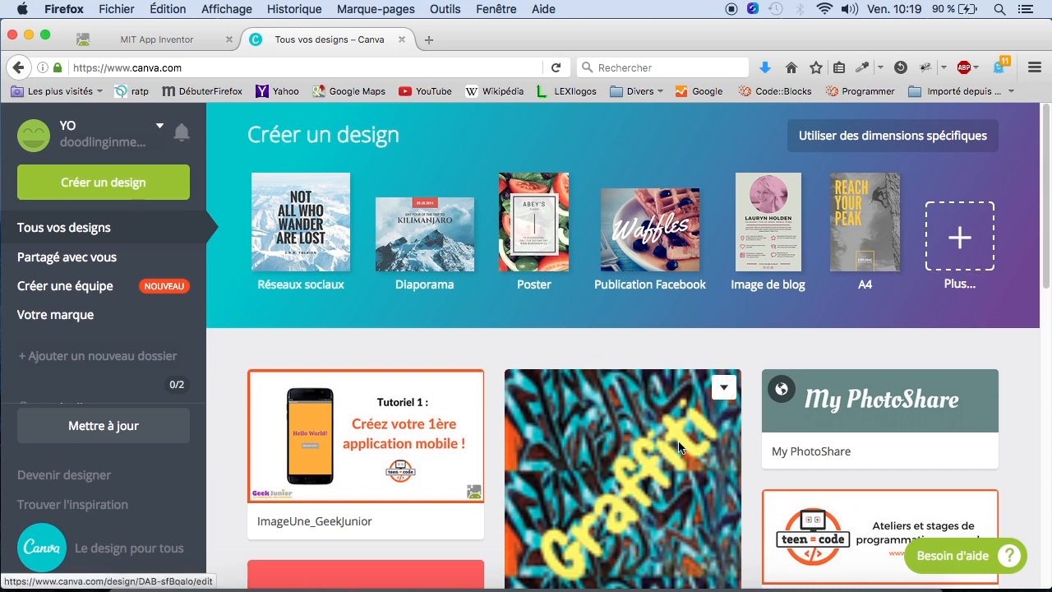
- Create a new Canva design with custom dimensions of 60 × 60 px
{"action": "left_click", "coordinate": [125, 184]}
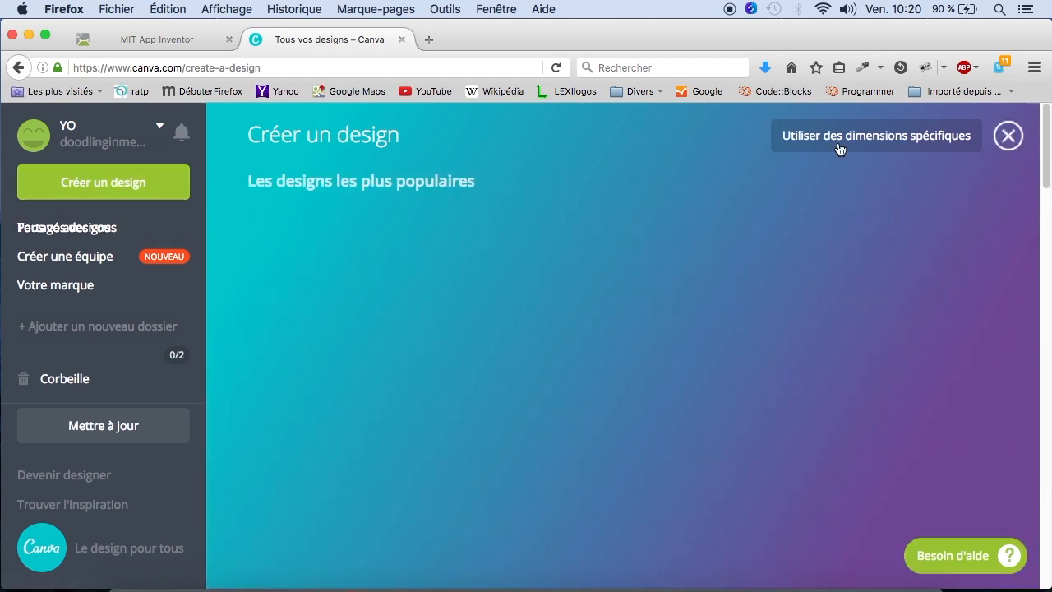
{"action": "left_click", "coordinate": [892, 137]}
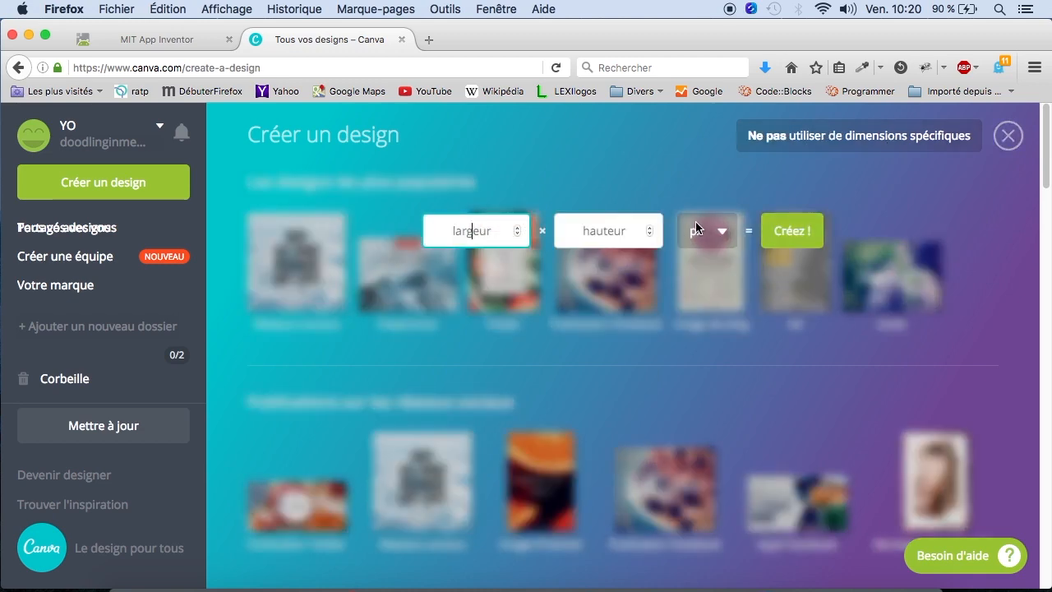
{"action": "left_click", "coordinate": [487, 236]}
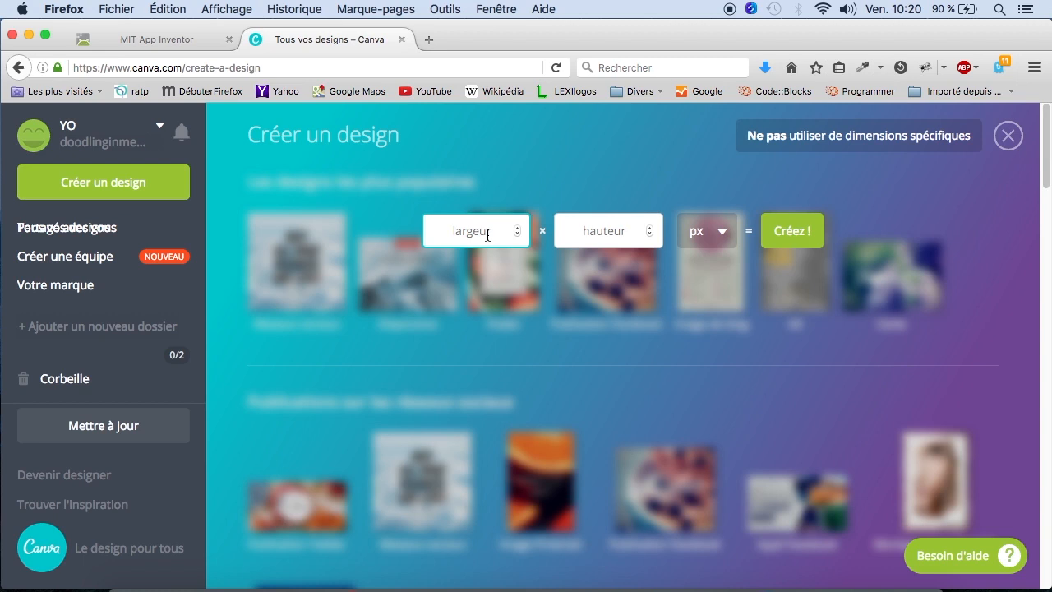
{"action": "type", "text": "60"}
{"action": "left_click", "coordinate": [608, 231]}
{"action": "type", "text": "60"}
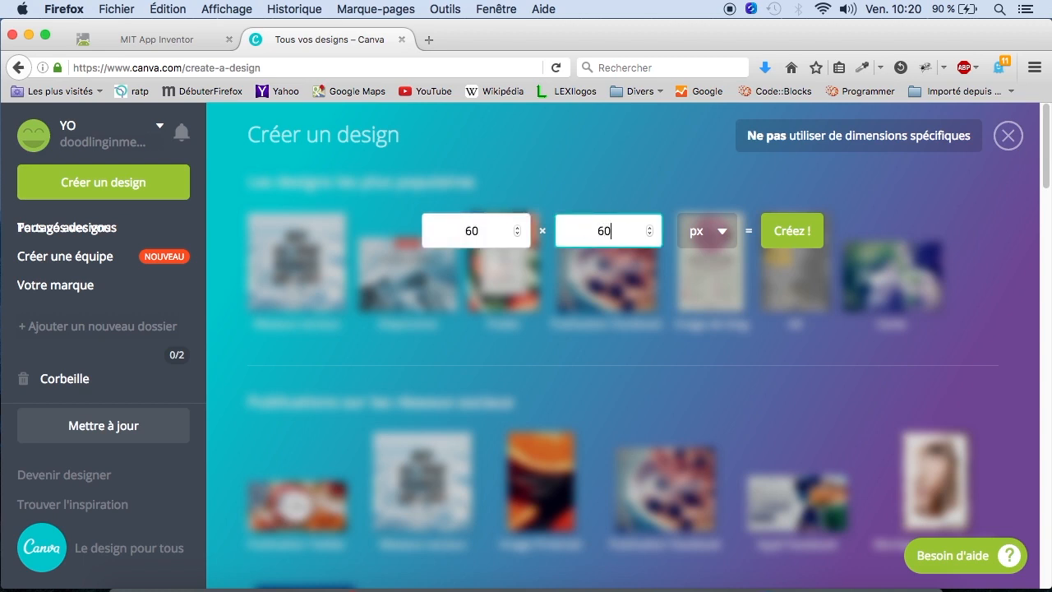
{"action": "left_click", "coordinate": [804, 231]}
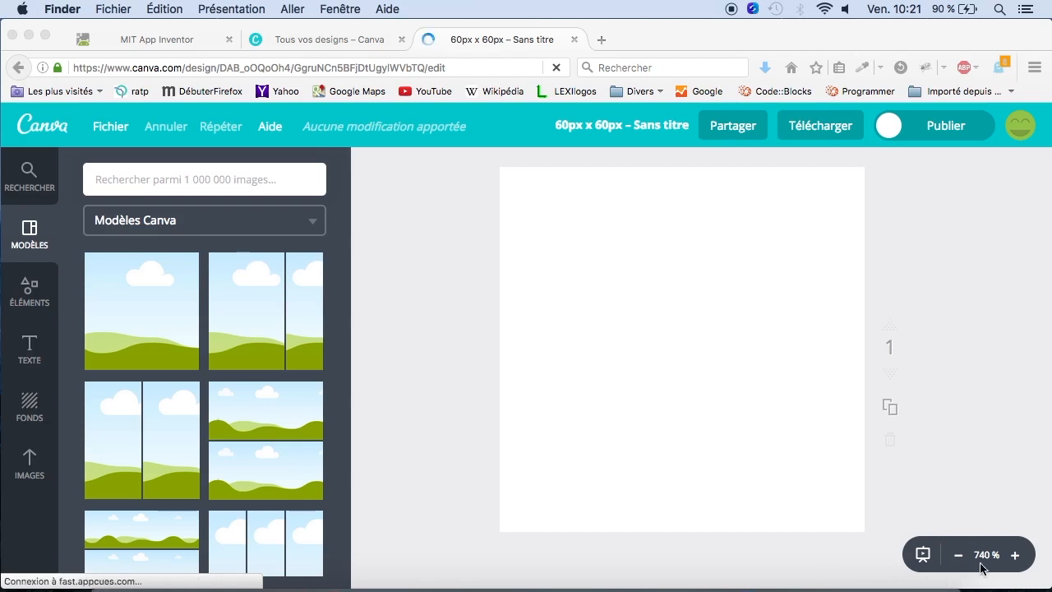
- Reduce the canvas zoom to 500 % and browse the available templates, element categories, backgrounds and free icons
{"action": "left_click", "coordinate": [945, 554]}
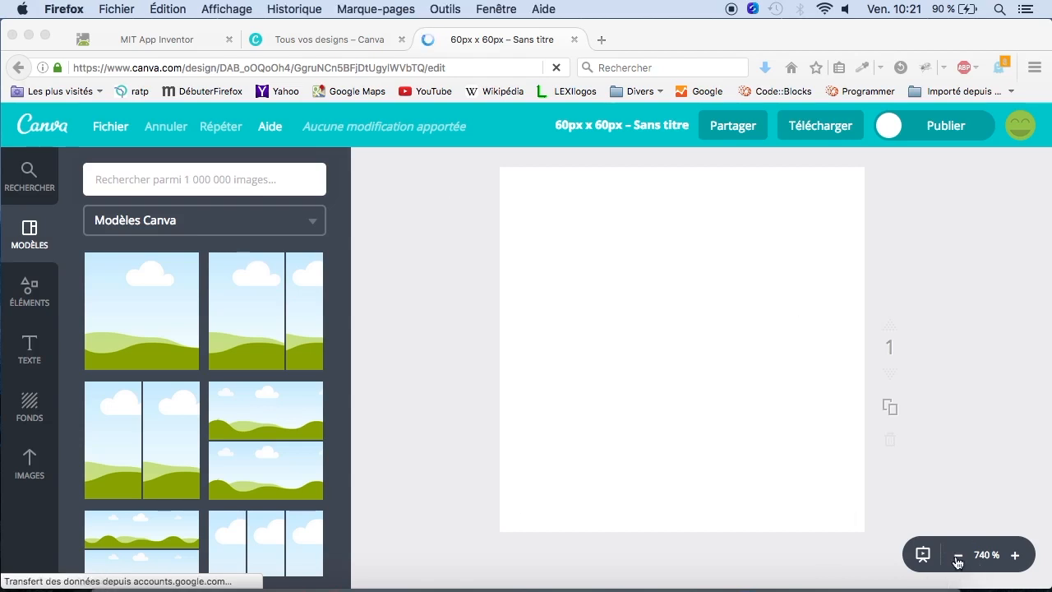
{"action": "left_click", "coordinate": [957, 557]}
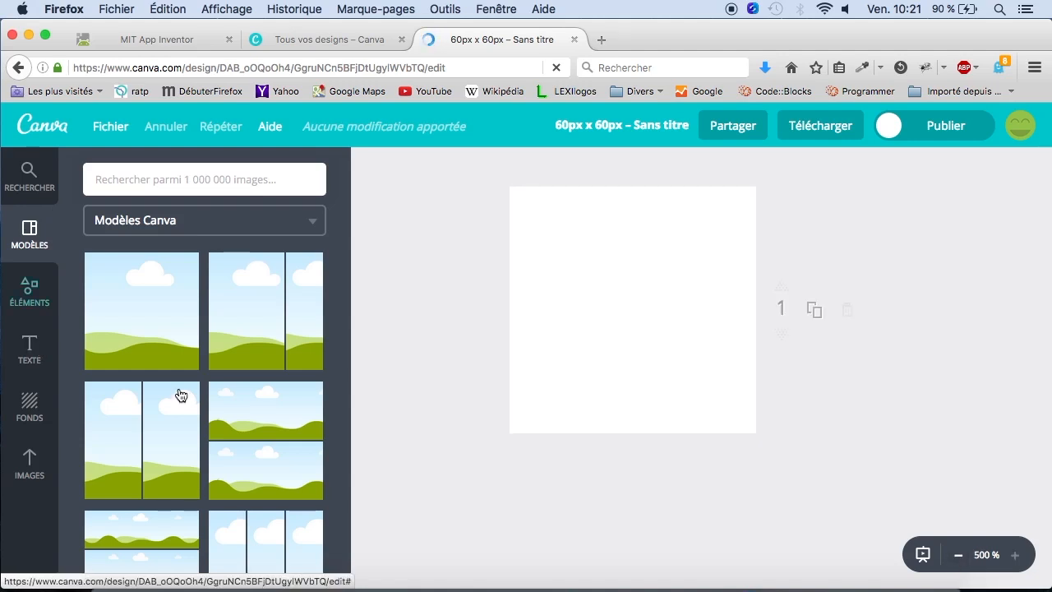
{"action": "scroll", "coordinate": [165, 354], "scroll_direction": "down", "scroll_amount": 5}
{"action": "left_click", "coordinate": [31, 286]}
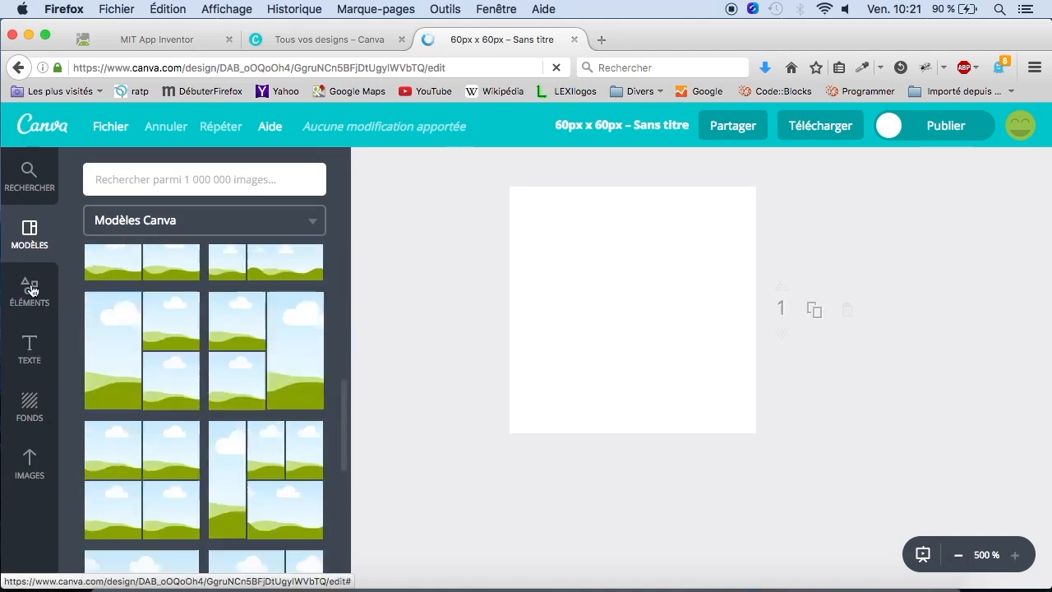
{"action": "left_click", "coordinate": [15, 420]}
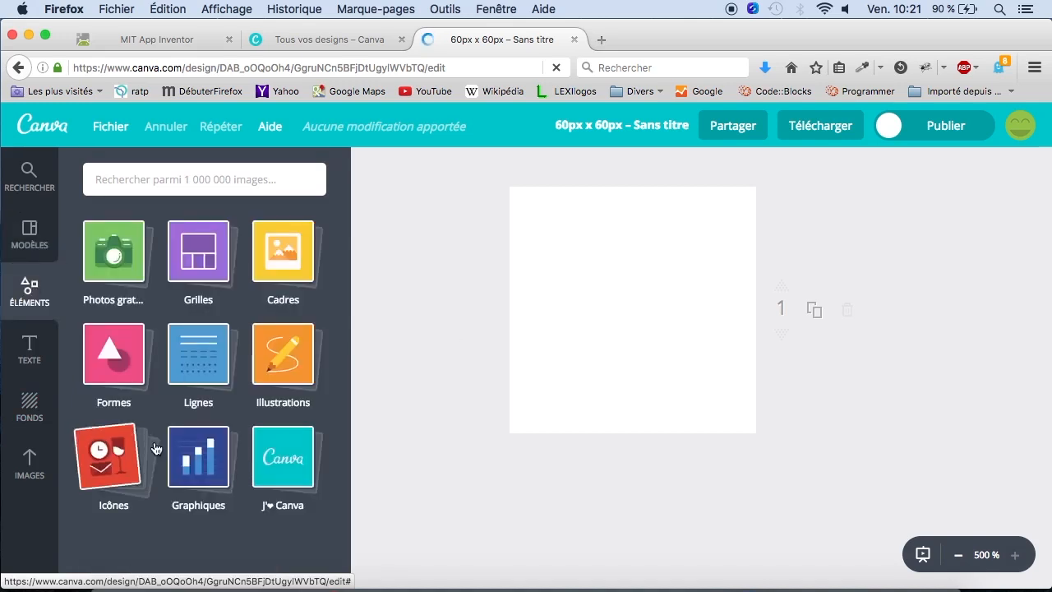
{"action": "left_click", "coordinate": [30, 407]}
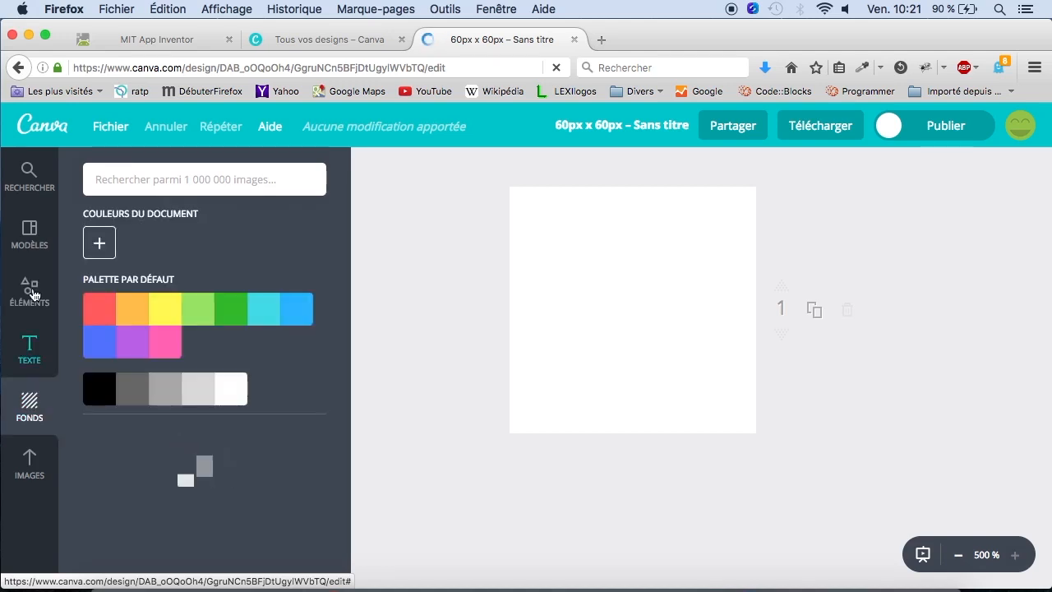
{"action": "left_click", "coordinate": [33, 293]}
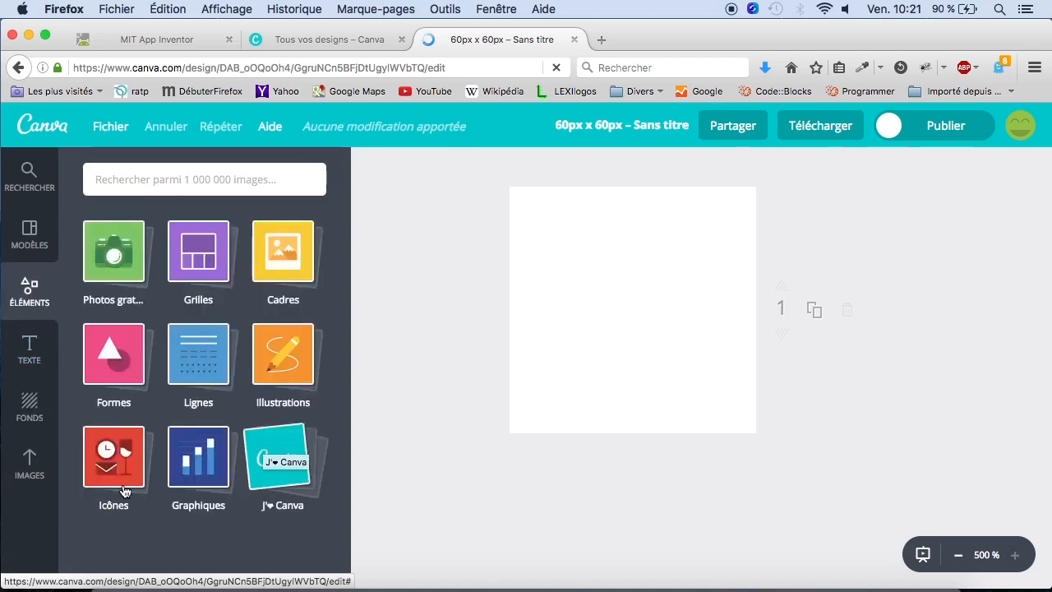
{"action": "left_click", "coordinate": [115, 470]}
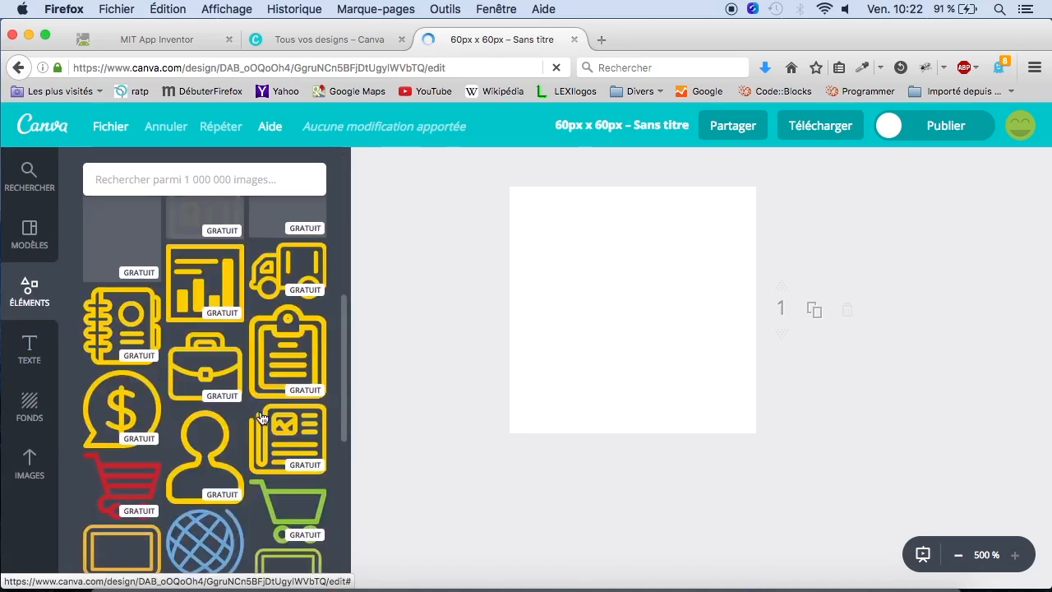
{"action": "scroll", "coordinate": [262, 417], "scroll_direction": "down", "scroll_amount": 5}
{"action": "scroll", "coordinate": [262, 418], "scroll_direction": "up", "scroll_amount": 10}
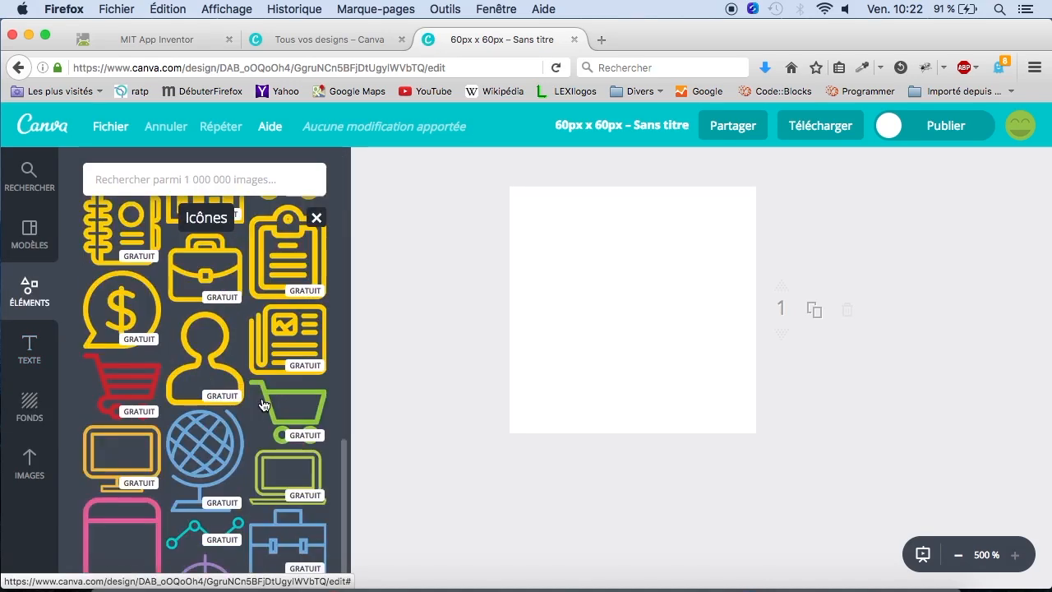
- Fill the design's background with the red from the default palette
{"action": "left_click", "coordinate": [31, 409]}
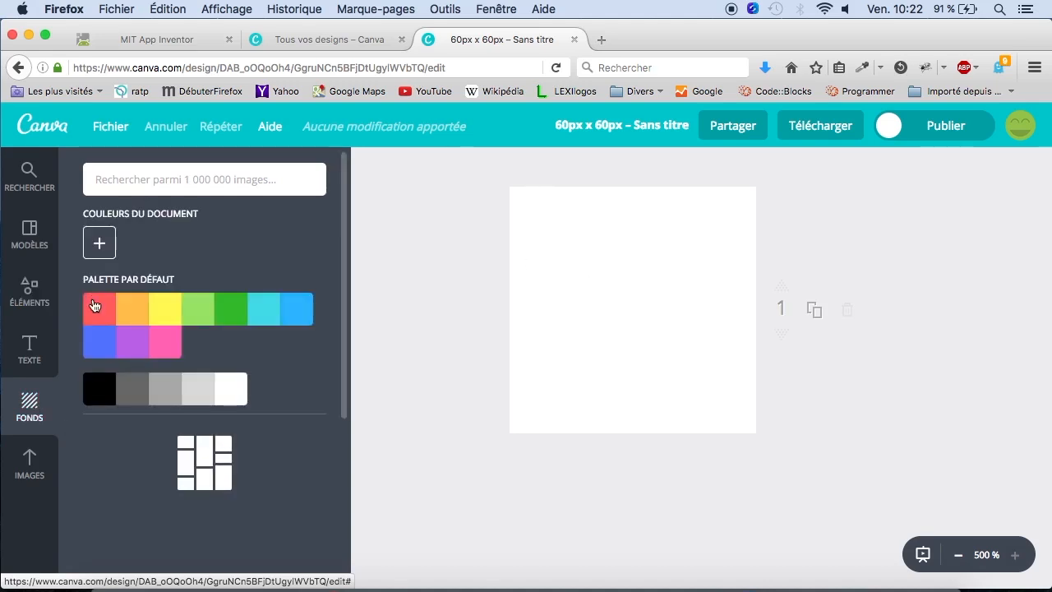
{"action": "left_click", "coordinate": [95, 306]}
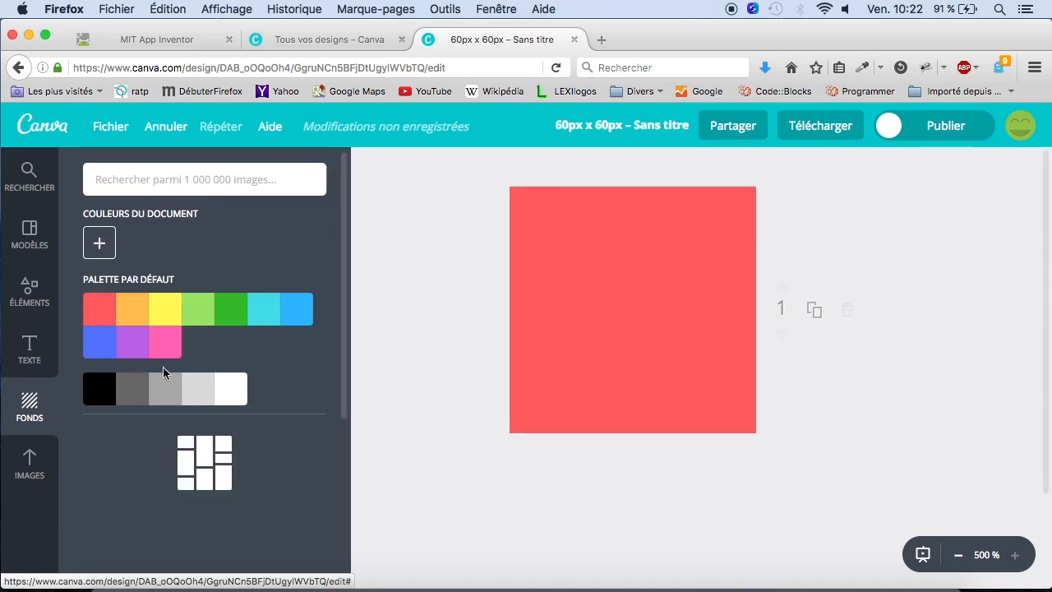
- Add a body text box to the red icon design and replace its placeholder text with "Hello World"
{"action": "left_click", "coordinate": [30, 349]}
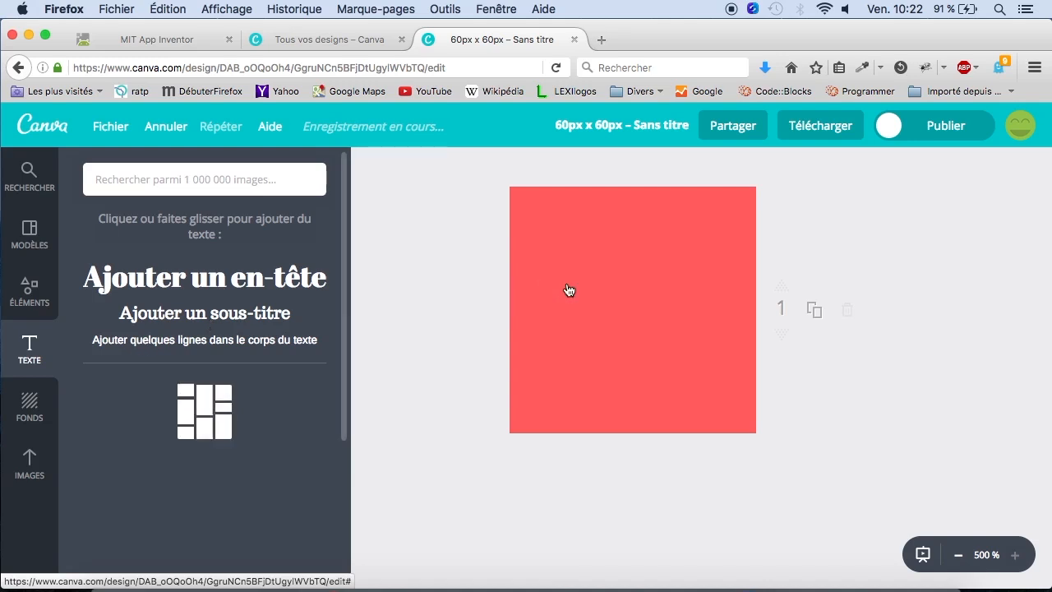
{"action": "key", "text": "t"}
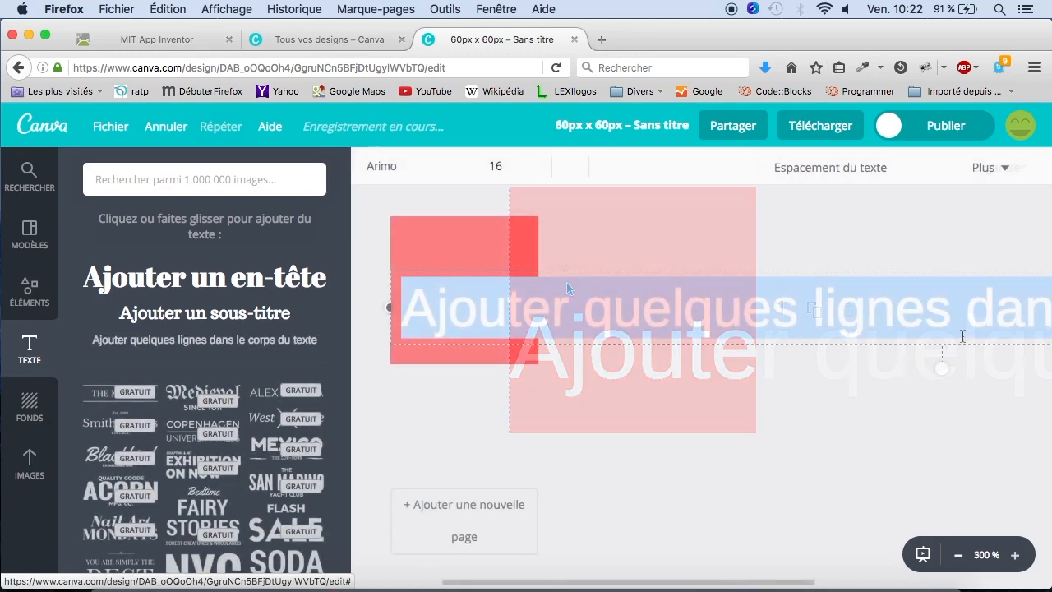
{"action": "type", "text": "Hellos le corps d"}
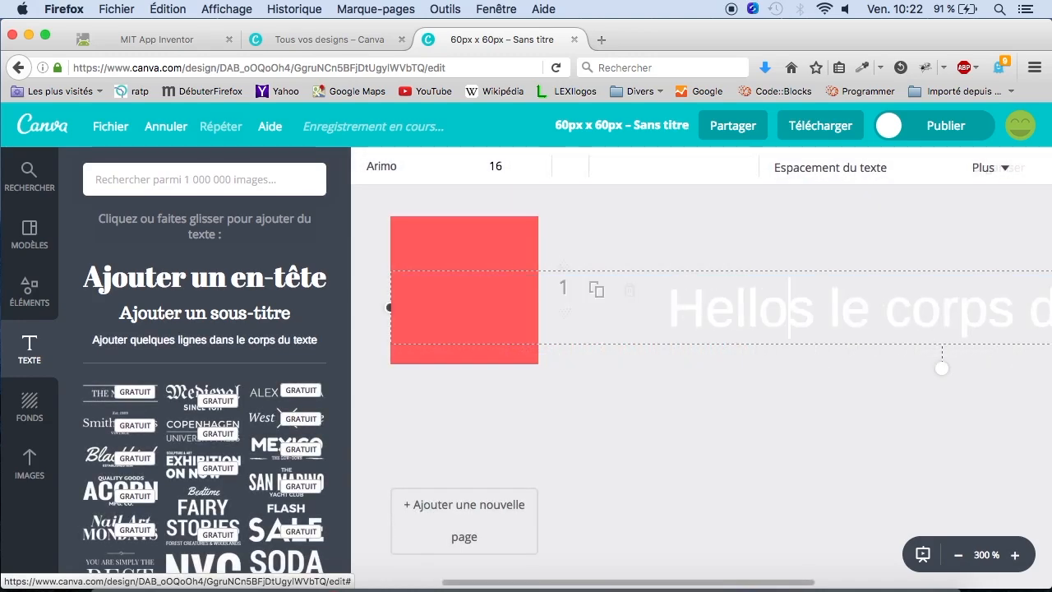
{"action": "type", "text": " World"}
{"action": "key", "text": "shift+End"}
{"action": "key", "text": "Delete"}
- Split the "Hello World" text onto two lines and format it in bold at size 10
{"action": "left_click", "coordinate": [622, 289]}
{"action": "key", "text": "Return"}
{"action": "key", "text": "super+b"}
{"action": "key", "text": "super+shift+period"}
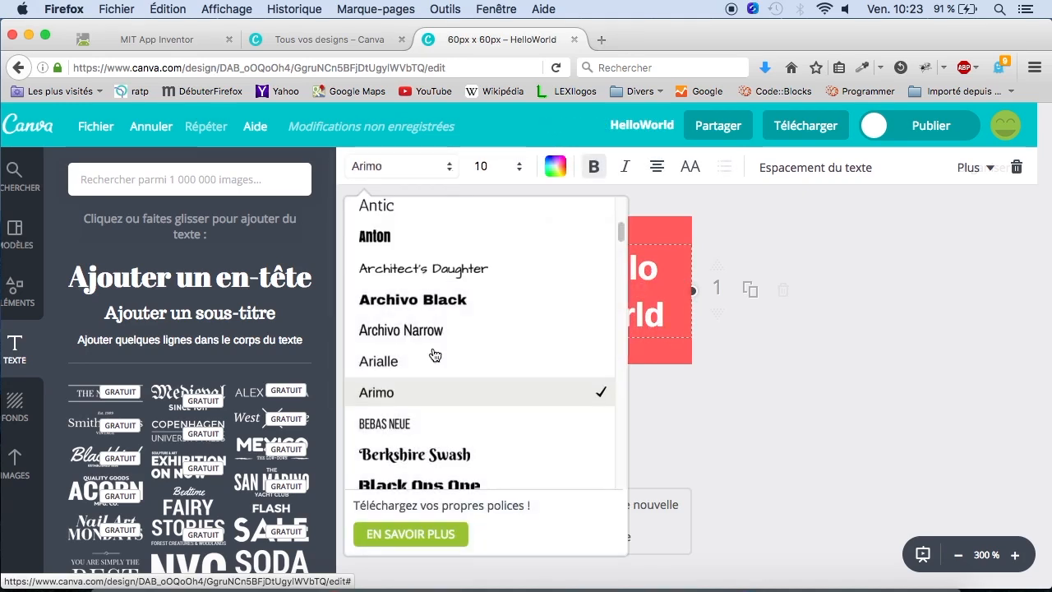
- Browse the available fonts and set the "Hello World" text to Pacifico
{"action": "scroll", "coordinate": [434, 415], "scroll_direction": "down", "scroll_amount": 5}
{"action": "scroll", "coordinate": [434, 417], "scroll_direction": "down", "scroll_amount": 5}
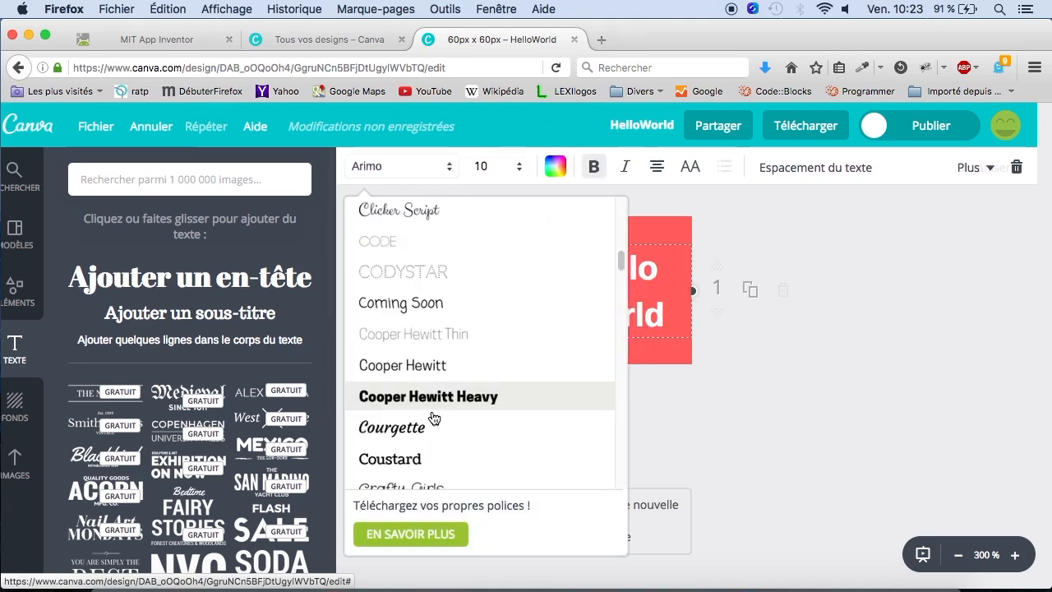
{"action": "scroll", "coordinate": [431, 417], "scroll_direction": "down", "scroll_amount": 8}
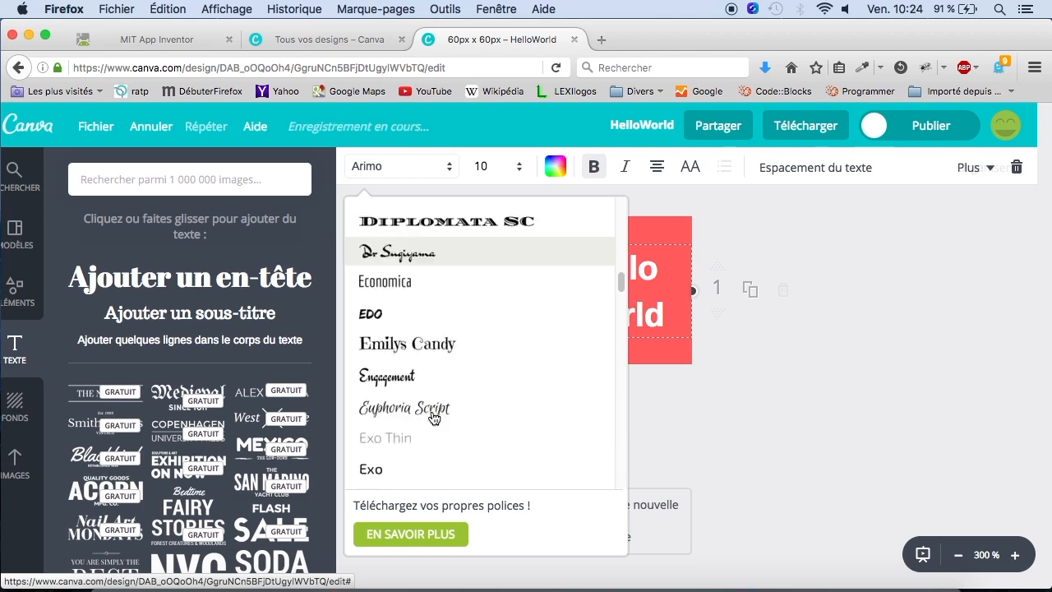
{"action": "left_click", "coordinate": [552, 294]}
{"action": "left_click", "coordinate": [449, 168]}
{"action": "left_click", "coordinate": [394, 206]}
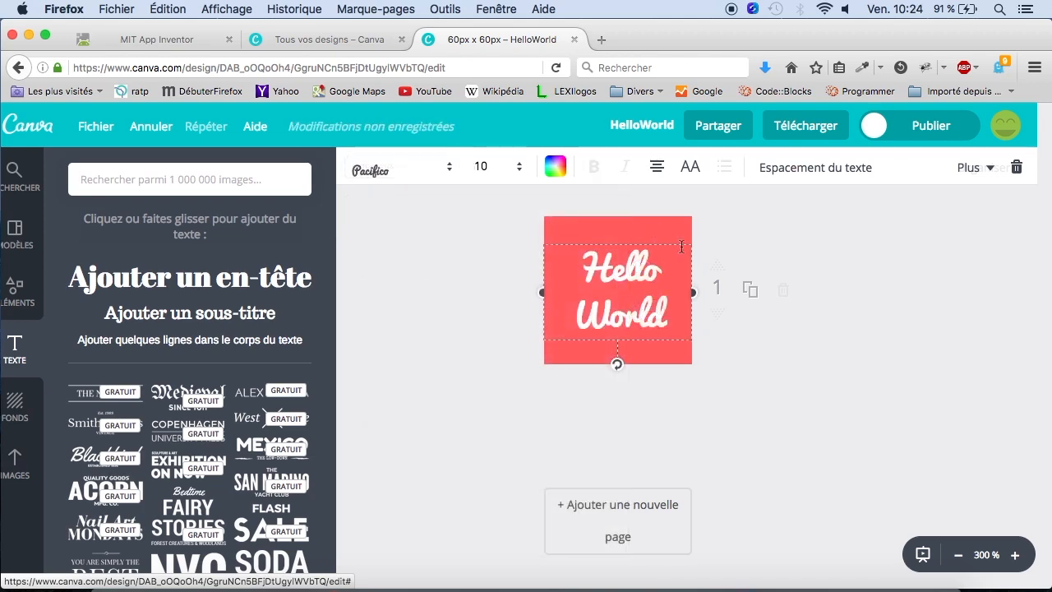
- Check the design's title and confirm it as HelloWorld
{"action": "left_click", "coordinate": [635, 126]}
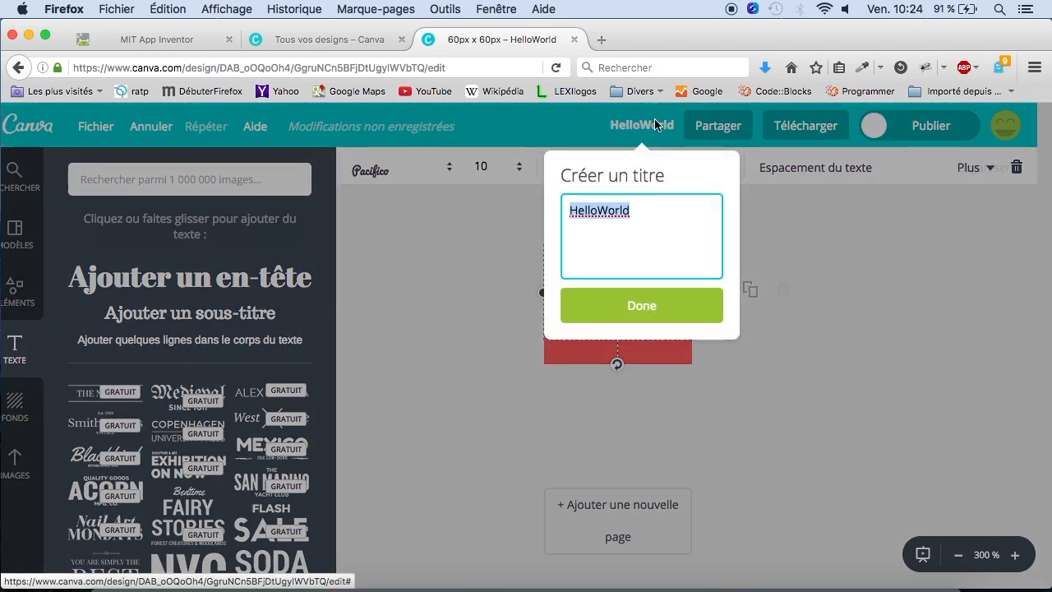
{"action": "left_click", "coordinate": [640, 216]}
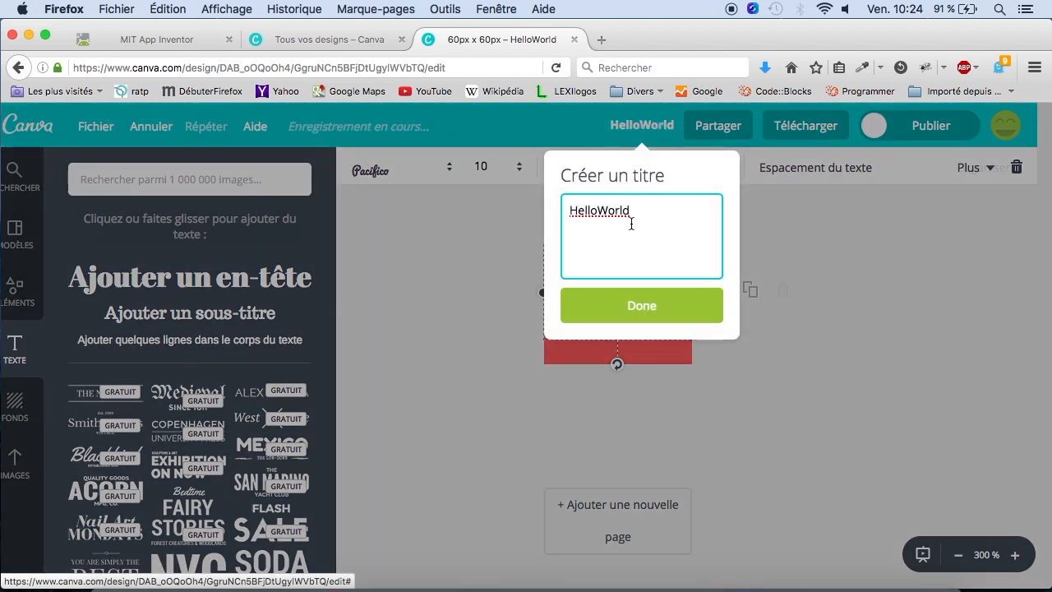
{"action": "left_click", "coordinate": [648, 308]}
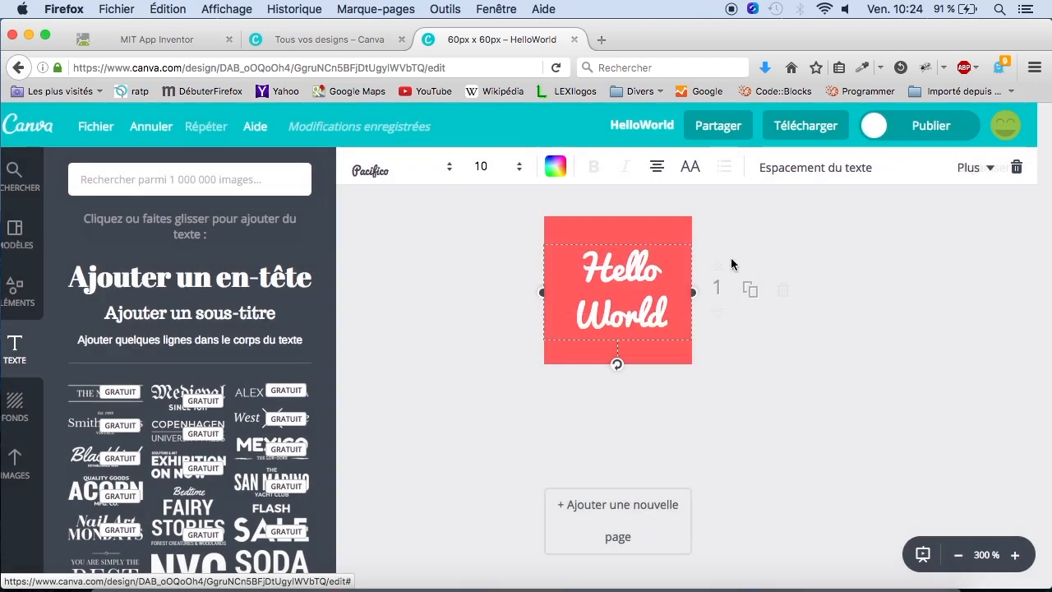
- Download the icon as a high-quality PNG image and save the file HelloWorld.png to the computer
{"action": "left_click", "coordinate": [809, 126]}
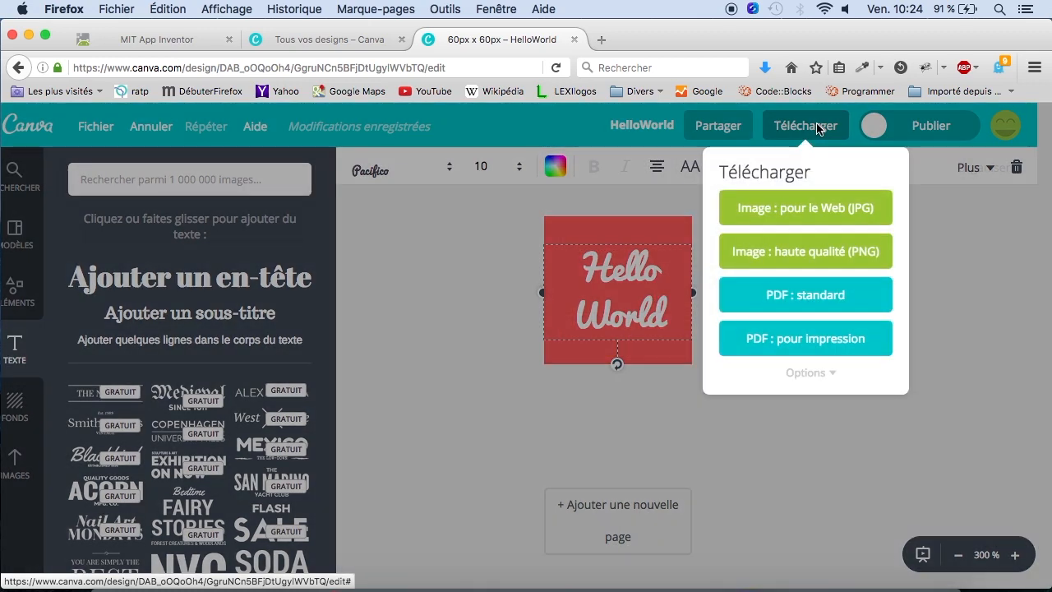
{"action": "left_click", "coordinate": [827, 253]}
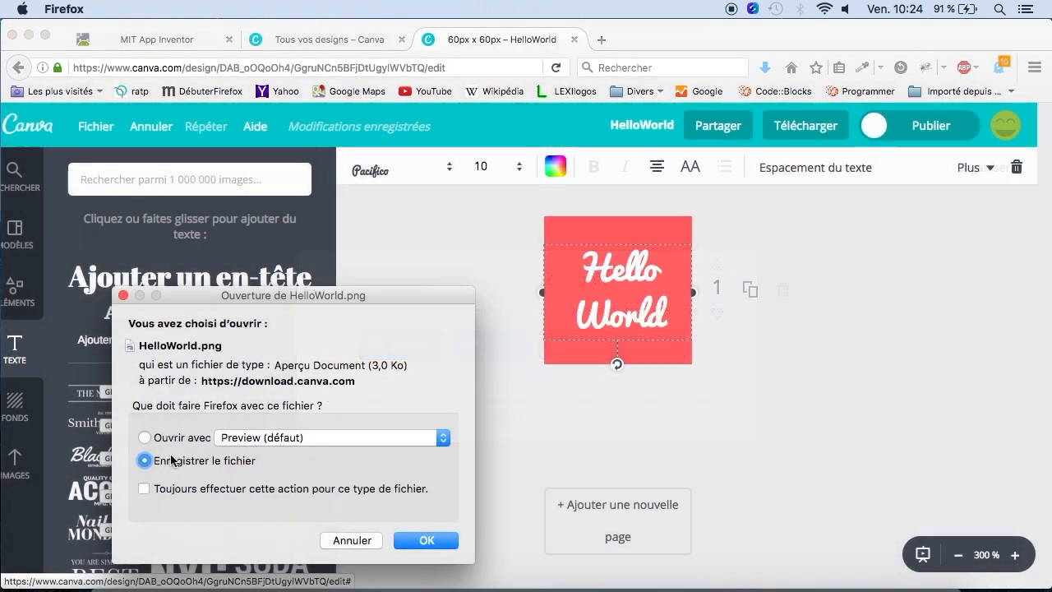
{"action": "left_click", "coordinate": [146, 460]}
{"action": "left_click", "coordinate": [424, 540]}
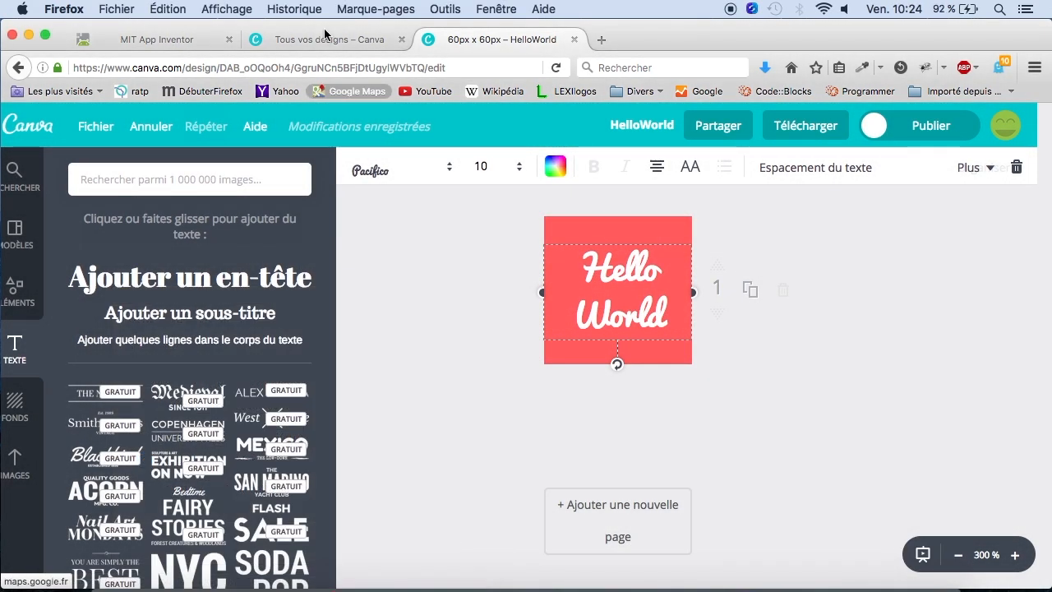
- Switch to MIT App Inventor and upload HelloWorld.png from the Téléchargements folder as Screen1's icon
{"action": "left_click", "coordinate": [175, 39]}
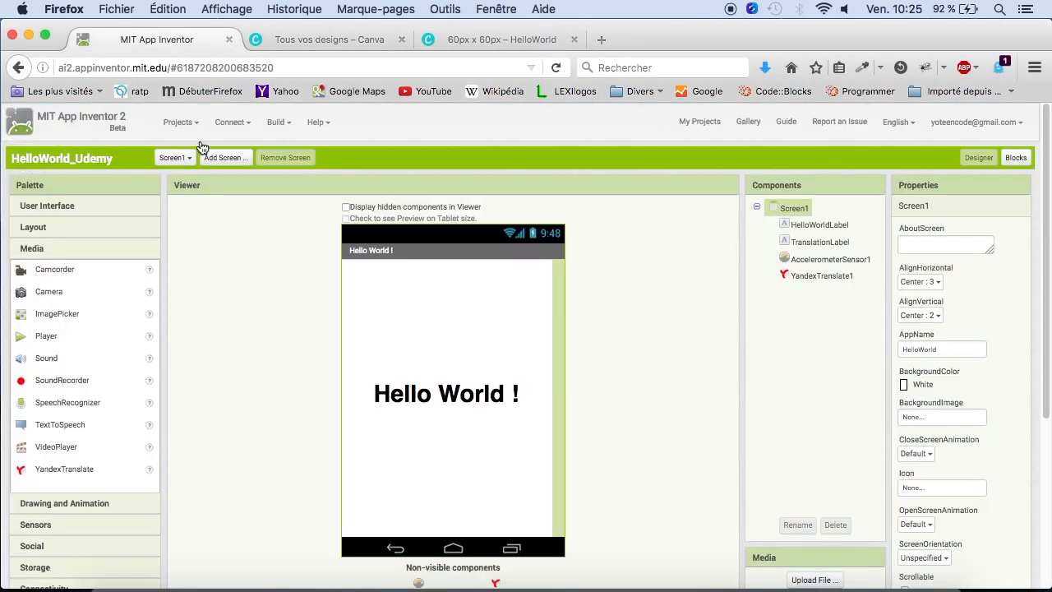
{"action": "left_click", "coordinate": [927, 488]}
{"action": "scroll", "coordinate": [927, 488], "scroll_direction": "down", "scroll_amount": 3}
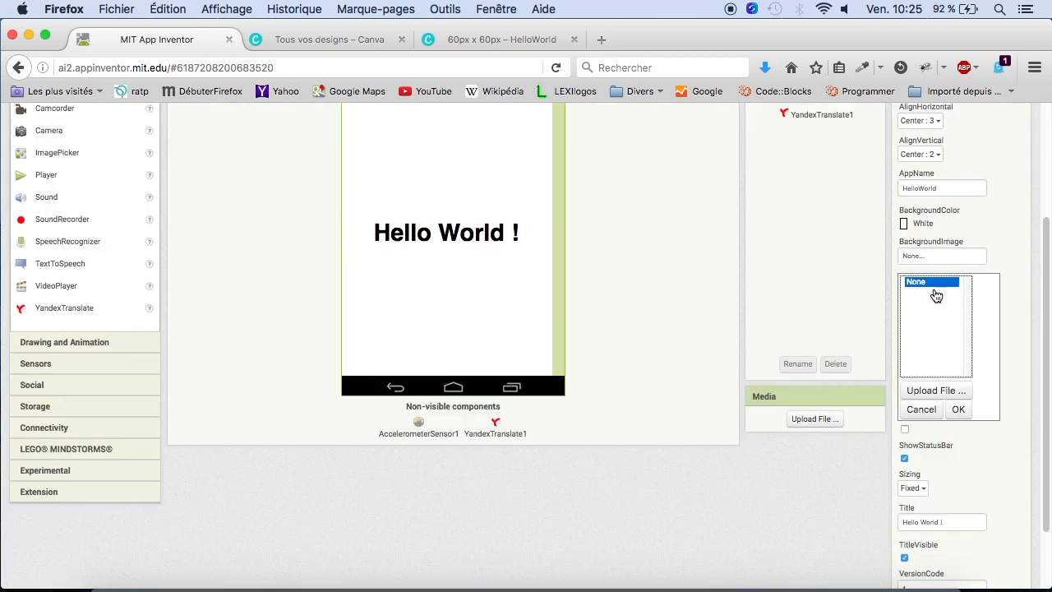
{"action": "left_click", "coordinate": [934, 392]}
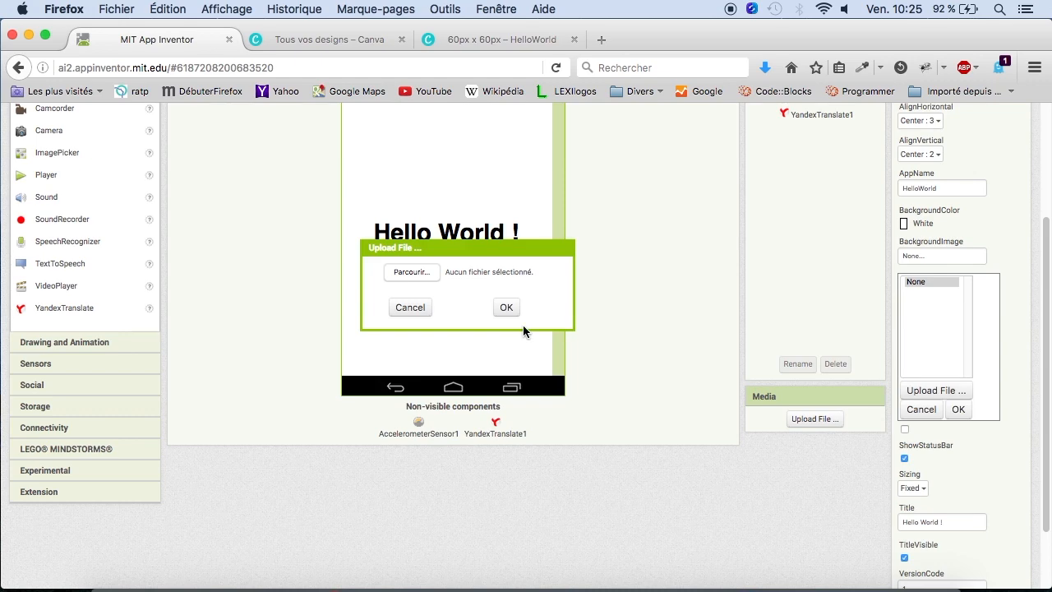
{"action": "left_click", "coordinate": [424, 277]}
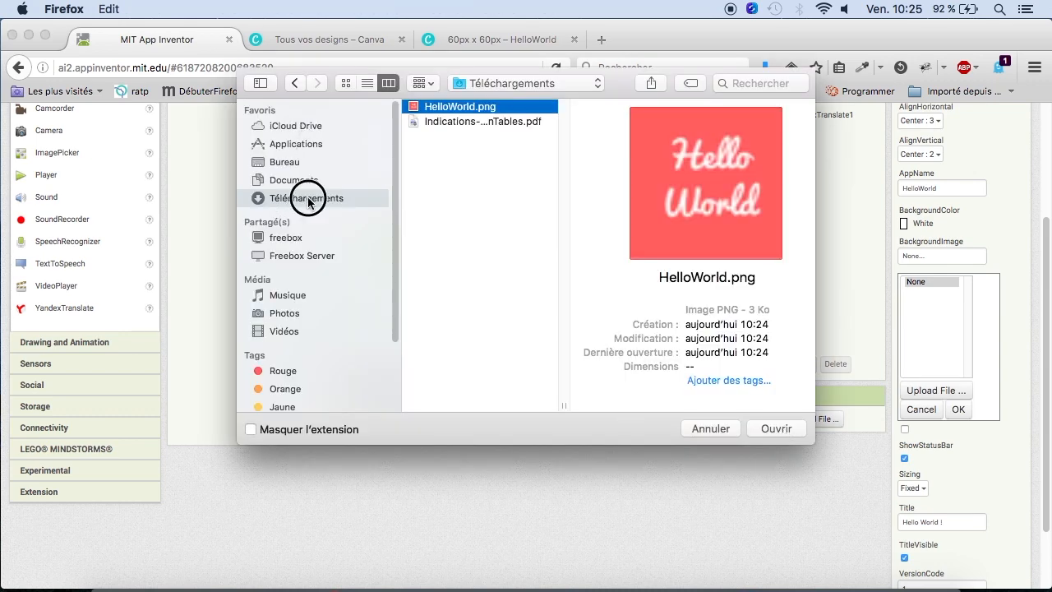
{"action": "left_click", "coordinate": [772, 428]}
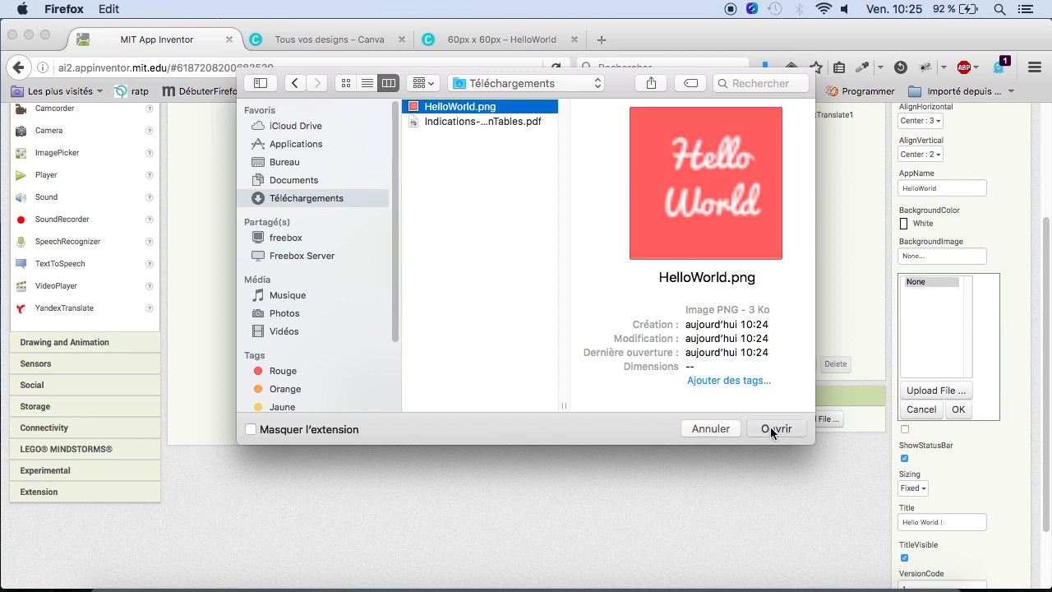
{"action": "left_click", "coordinate": [507, 308]}
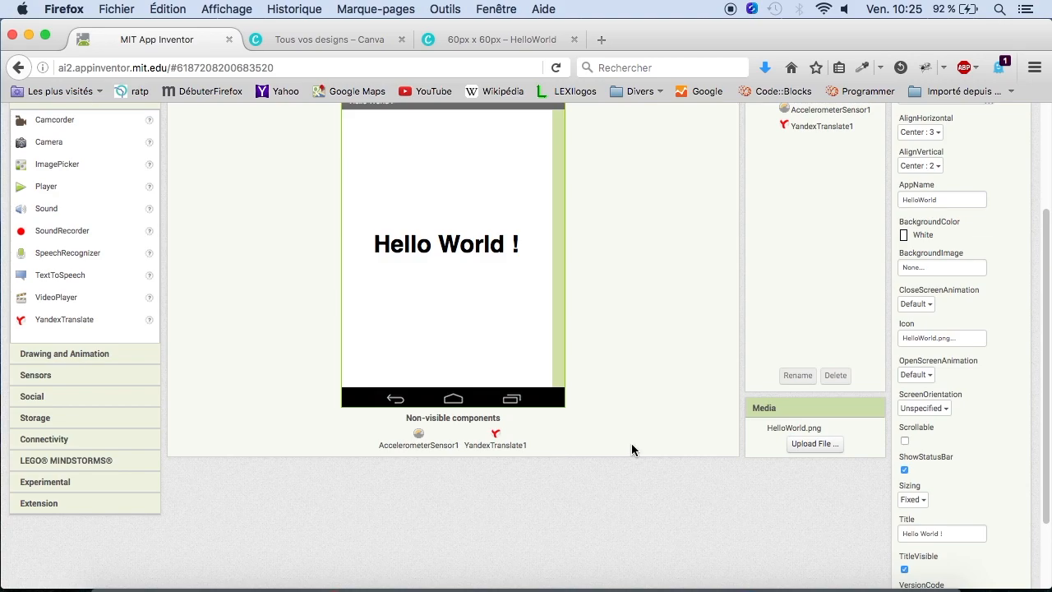
{"action": "scroll", "coordinate": [631, 448], "scroll_direction": "up", "scroll_amount": 5}
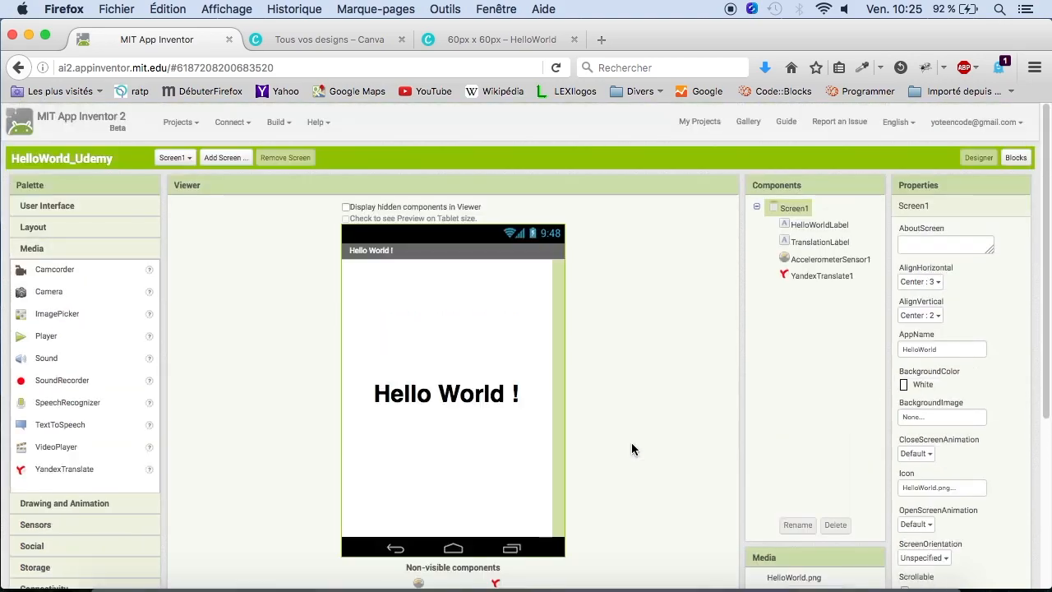
{"action": "scroll", "coordinate": [632, 444], "scroll_direction": "down", "scroll_amount": 1}
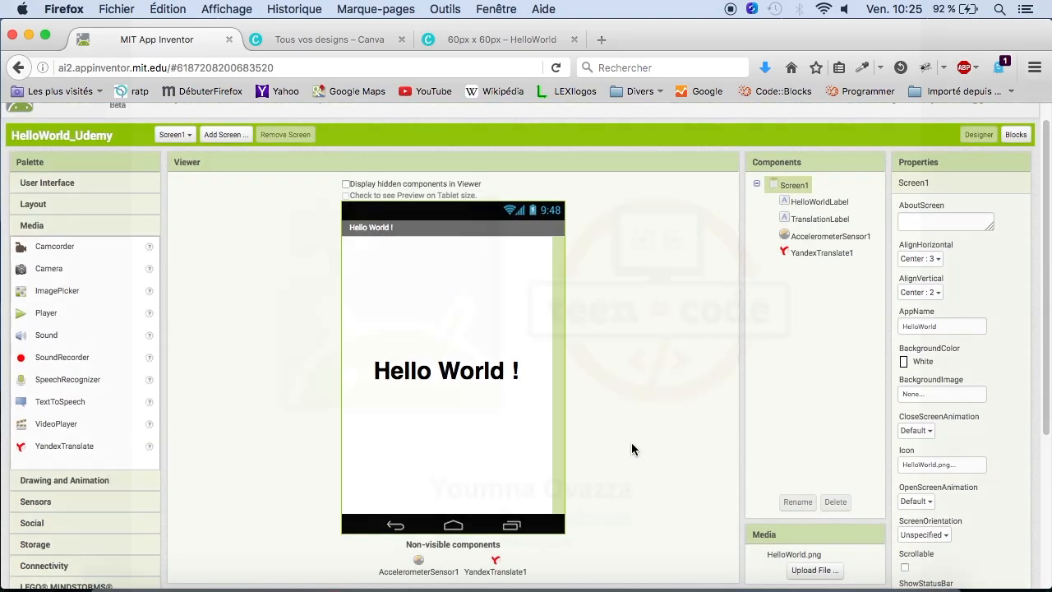